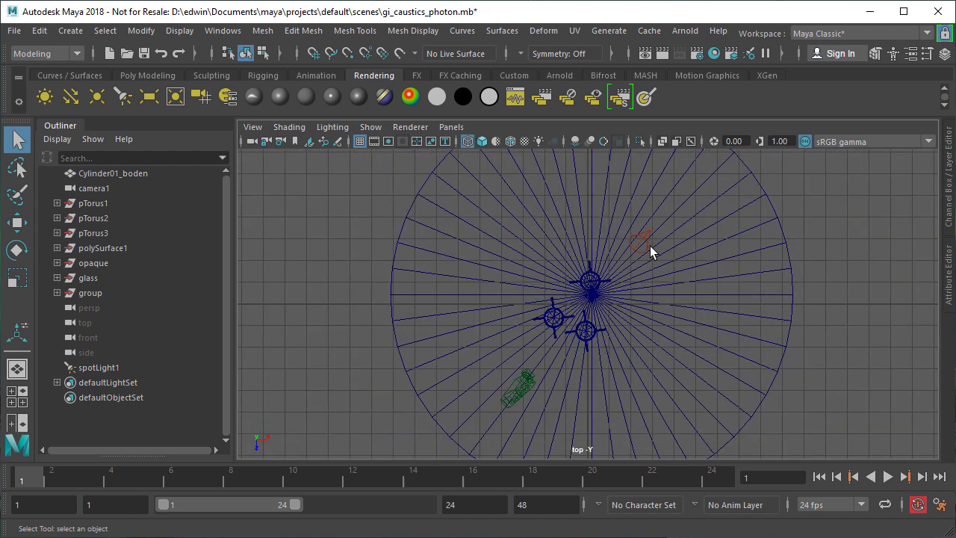
Inspect the placement of the spotlight, camera and spheres in the top, front and camera1 views.
{"action": "left_click", "coordinate": [643, 243]}
{"action": "left_click", "coordinate": [517, 397]}
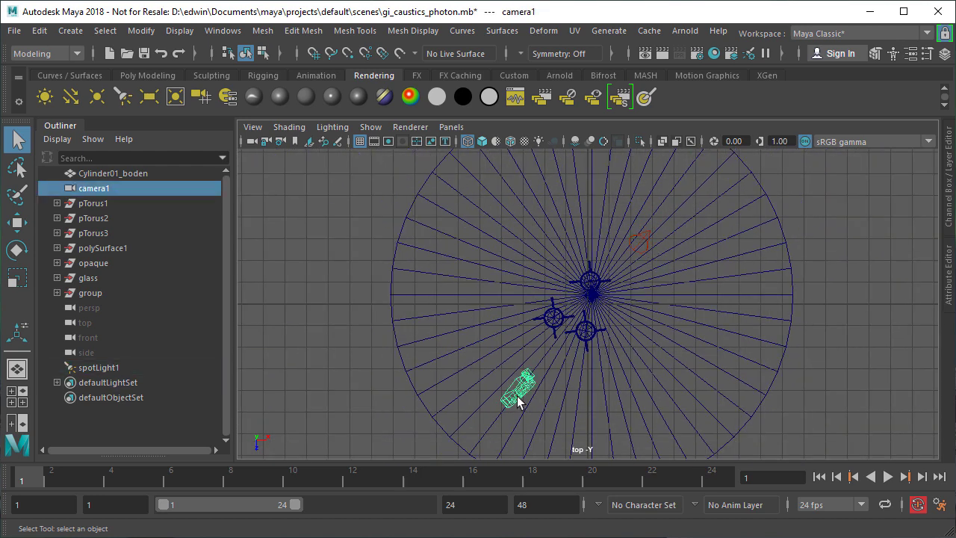
{"action": "key", "text": "space"}
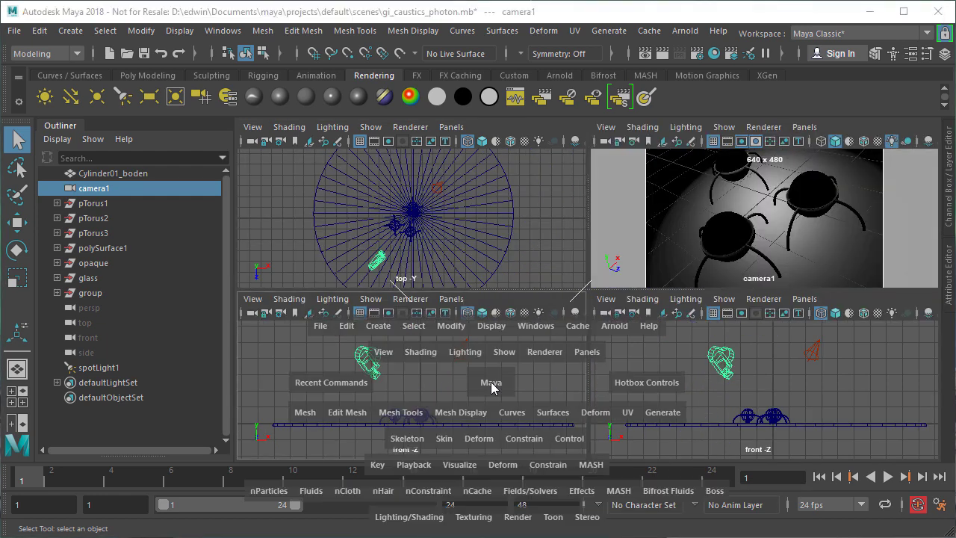
{"action": "key", "text": "space"}
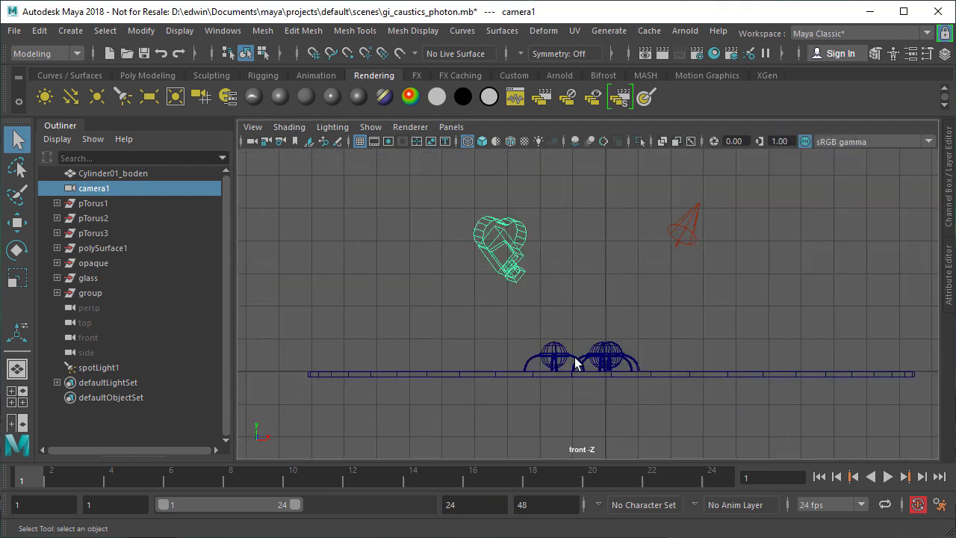
{"action": "key", "text": "space"}
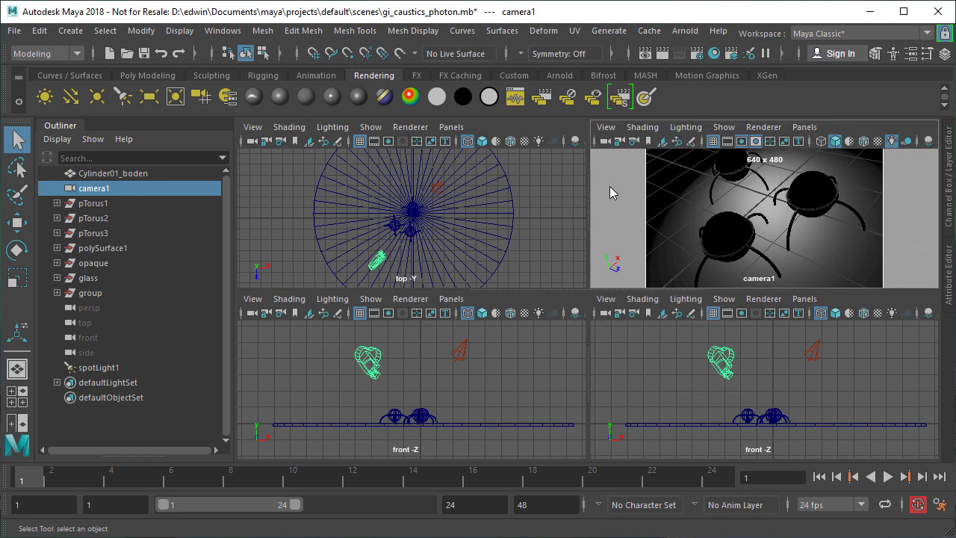
{"action": "key", "text": "space"}
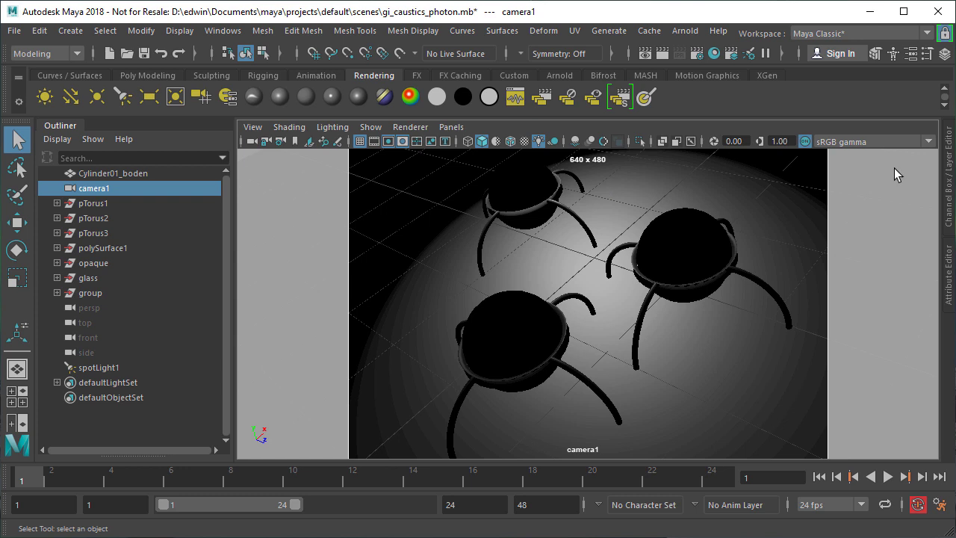
Show the frArchitectural1 material attributes of the front glass sphere and test-render the camera1 view with finalRender.
{"action": "left_click", "coordinate": [488, 332]}
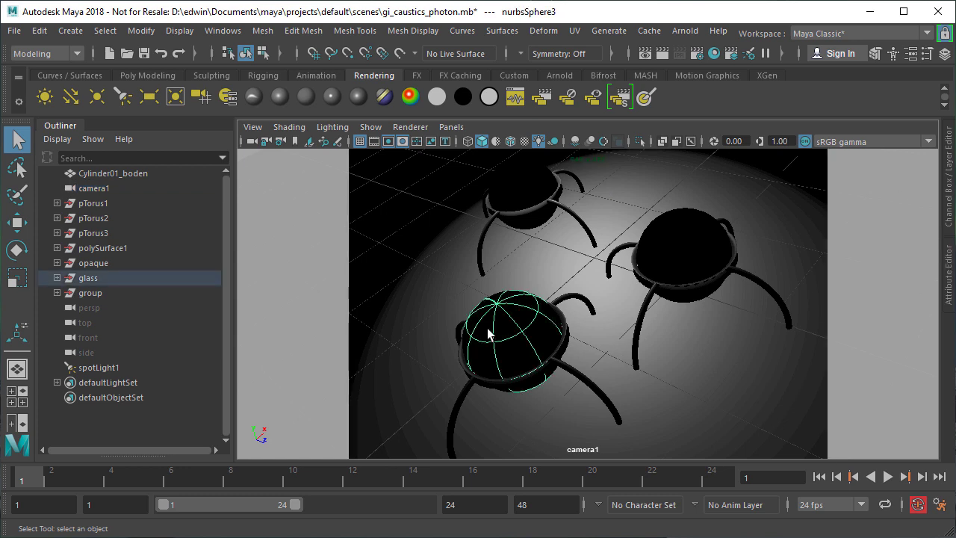
{"action": "left_click", "coordinate": [948, 284]}
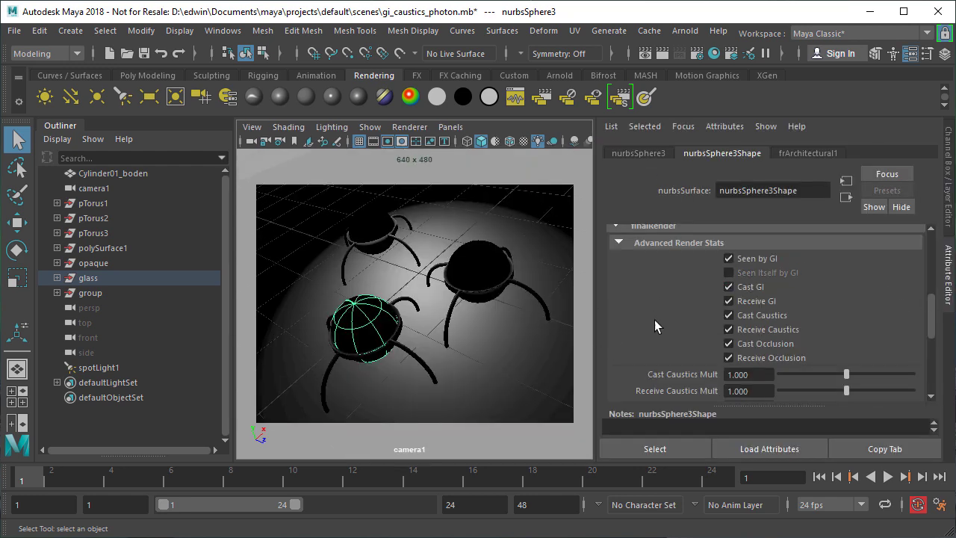
{"action": "left_click", "coordinate": [809, 152]}
{"action": "left_click", "coordinate": [749, 242]}
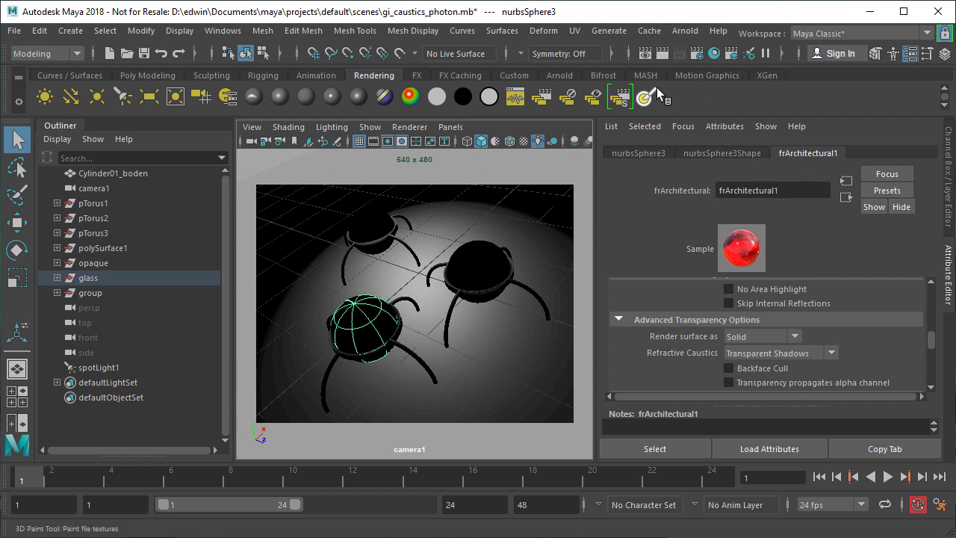
{"action": "left_click", "coordinate": [664, 53]}
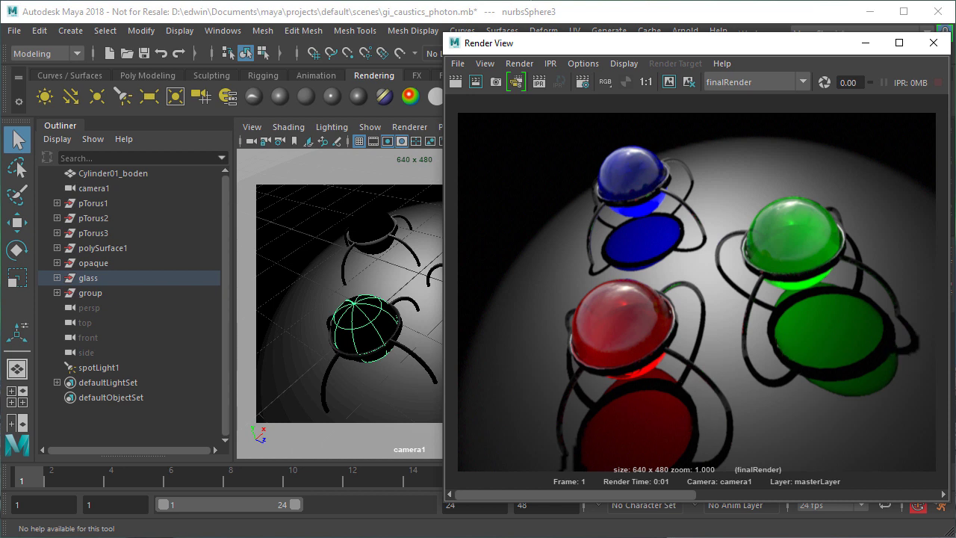
{"action": "left_click", "coordinate": [935, 46]}
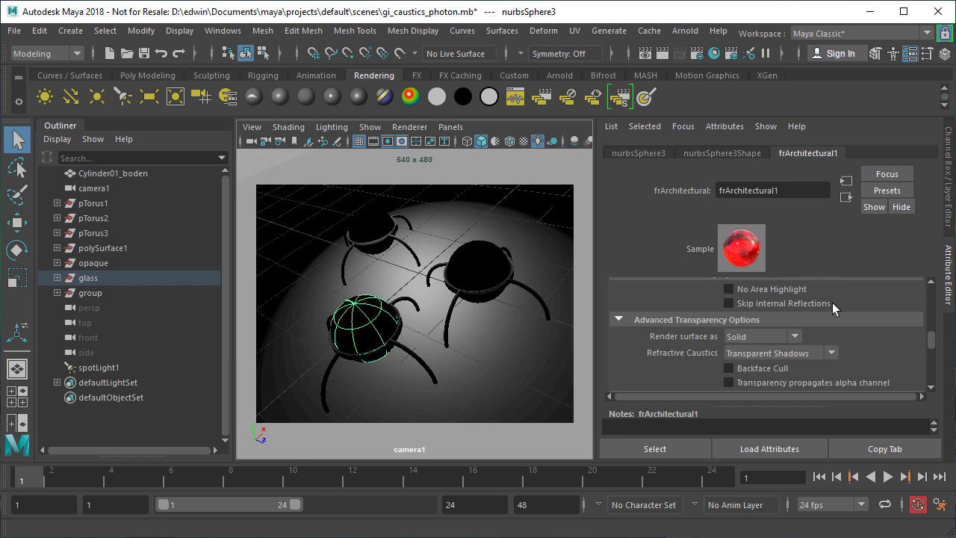
Set Refractive Caustics in the front sphere's frArchitectural1 material to Caustic Shadows and test-render the scene.
{"action": "scroll", "coordinate": [832, 308], "scroll_direction": "down", "scroll_amount": 2}
{"action": "scroll", "coordinate": [811, 301], "scroll_direction": "down", "scroll_amount": 8}
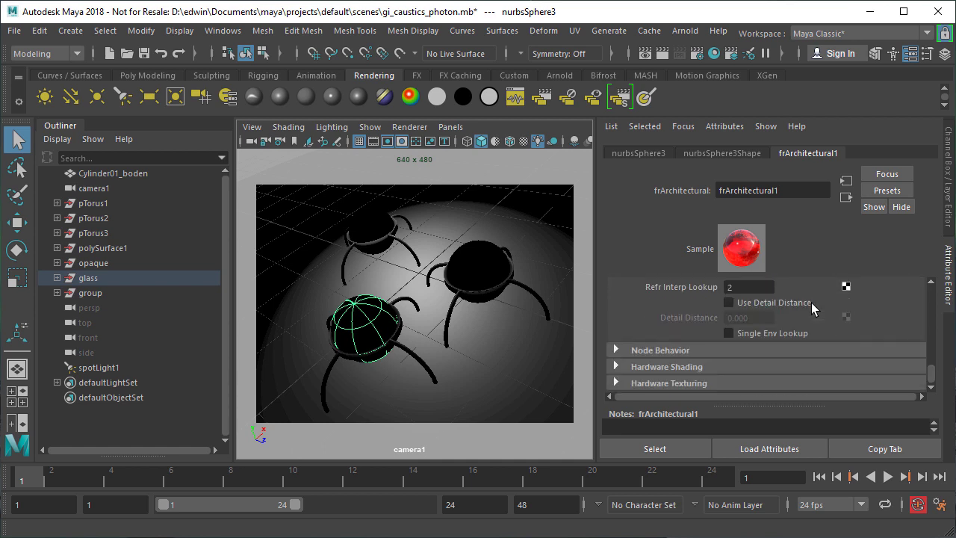
{"action": "scroll", "coordinate": [811, 303], "scroll_direction": "up", "scroll_amount": 2}
{"action": "scroll", "coordinate": [812, 303], "scroll_direction": "up", "scroll_amount": 4}
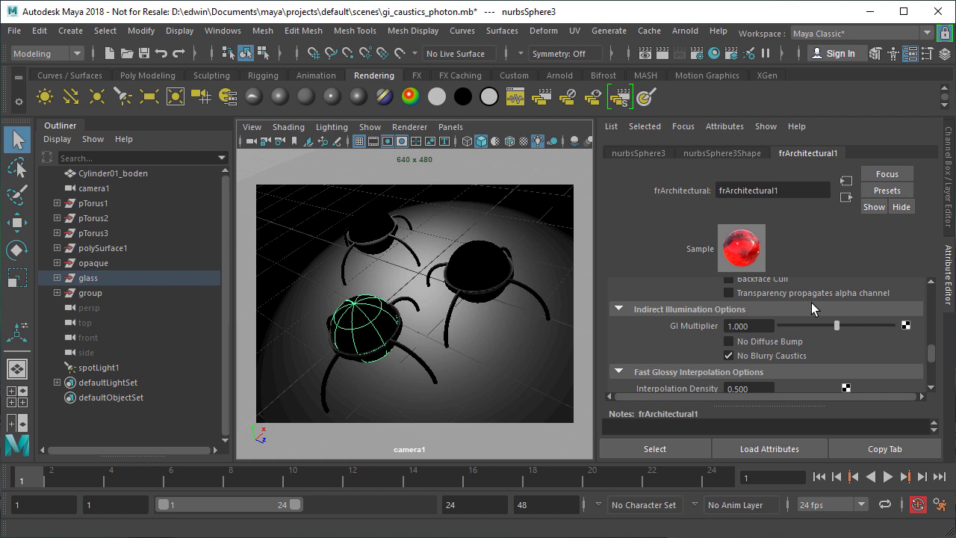
{"action": "scroll", "coordinate": [811, 302], "scroll_direction": "up", "scroll_amount": 2}
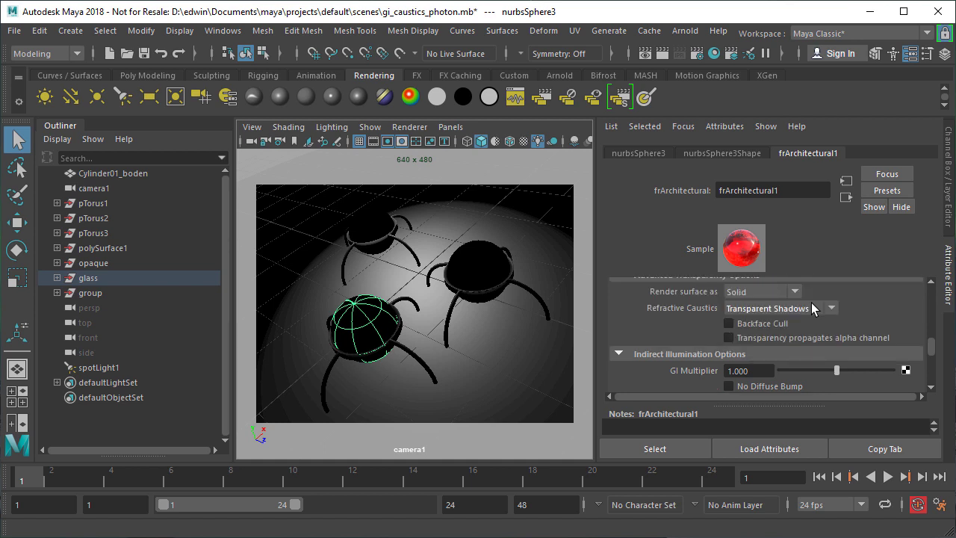
{"action": "scroll", "coordinate": [811, 303], "scroll_direction": "up", "scroll_amount": 2}
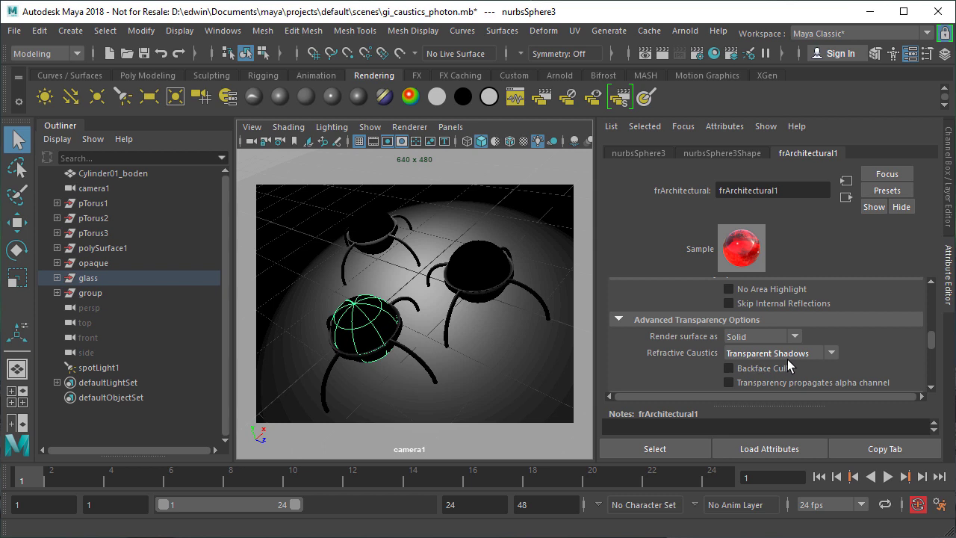
{"action": "left_click", "coordinate": [836, 355]}
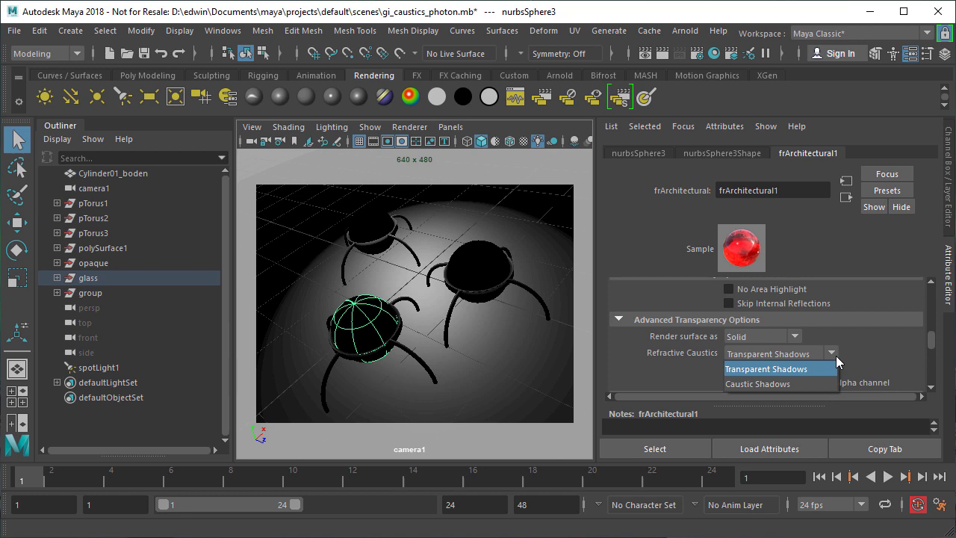
{"action": "left_click", "coordinate": [795, 381]}
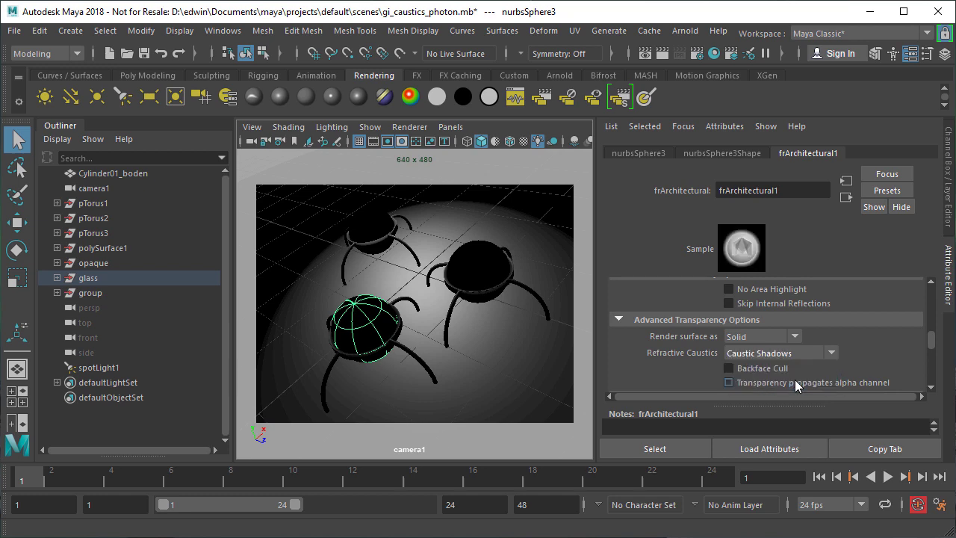
{"action": "left_click", "coordinate": [662, 53]}
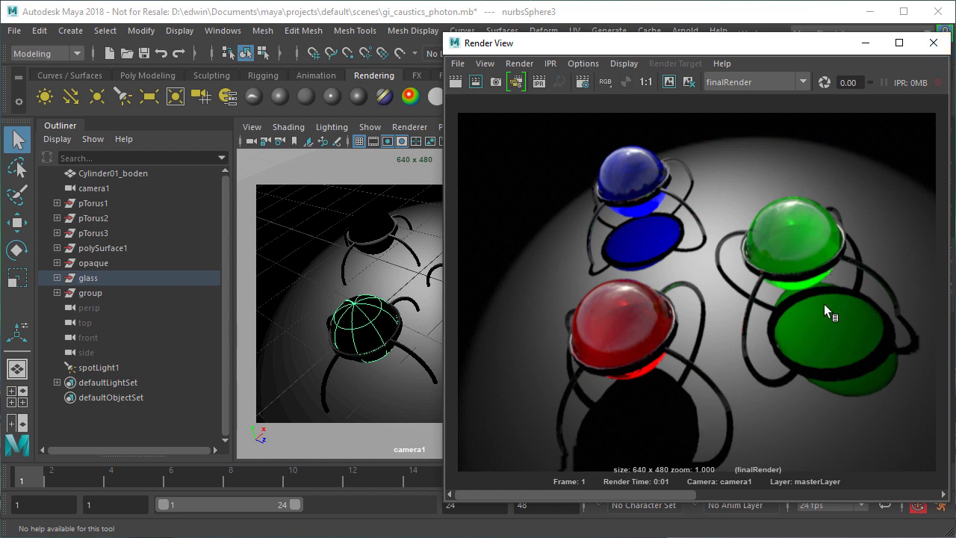
{"action": "left_click", "coordinate": [934, 42]}
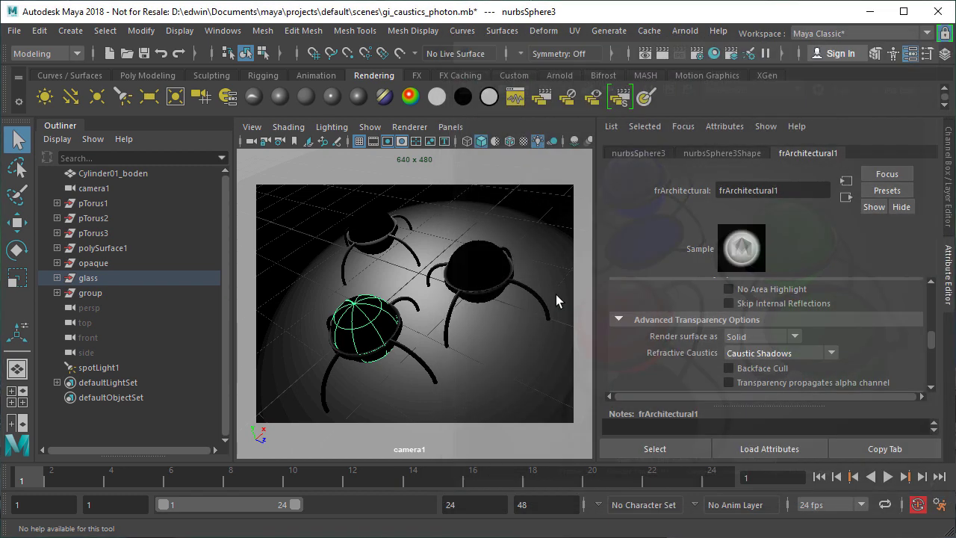
Set Refractive Caustics to Caustic Shadows in the materials of the other two spheres and render the scene again.
{"action": "left_click", "coordinate": [488, 263]}
{"action": "left_click", "coordinate": [769, 354]}
{"action": "left_click", "coordinate": [769, 386]}
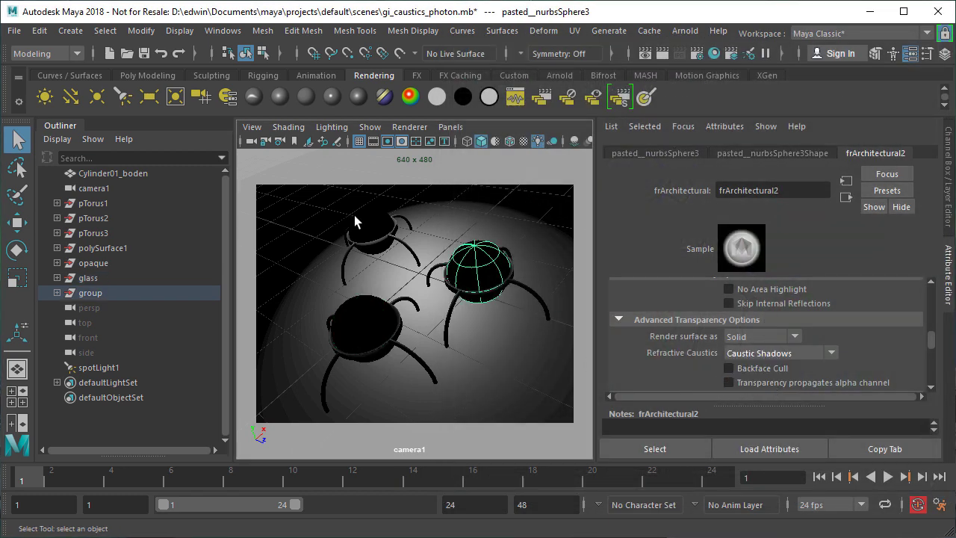
{"action": "left_click", "coordinate": [355, 217]}
{"action": "left_click", "coordinate": [777, 353]}
{"action": "left_click", "coordinate": [766, 384]}
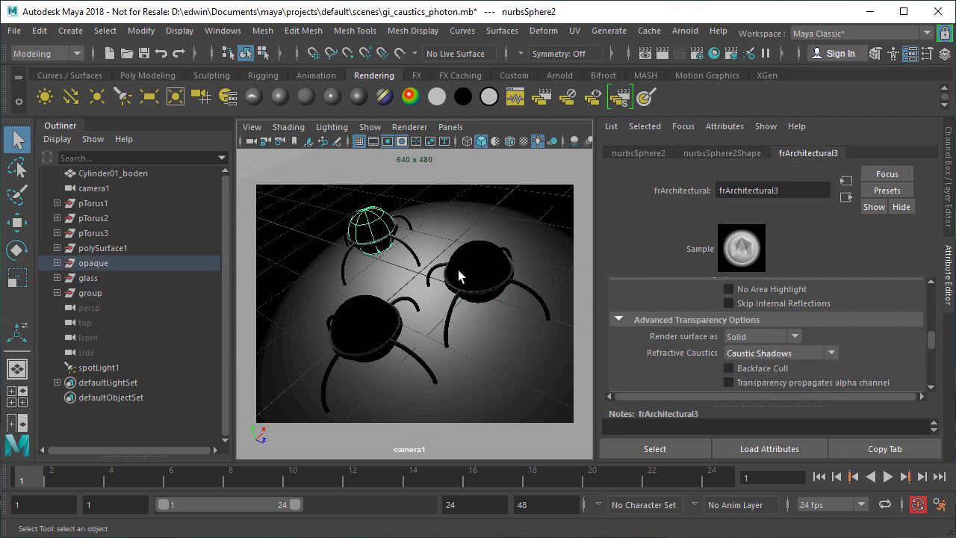
{"action": "left_click", "coordinate": [661, 53]}
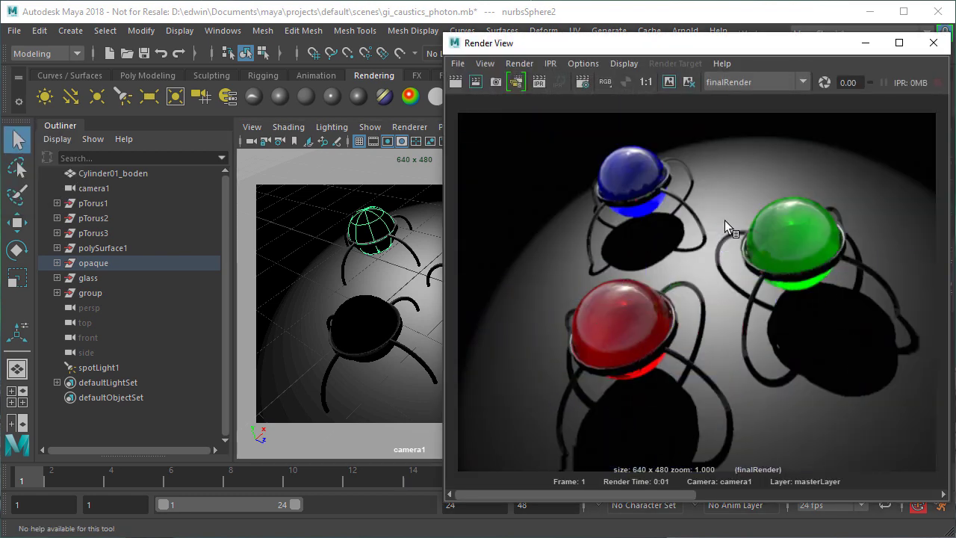
{"action": "left_click", "coordinate": [934, 46]}
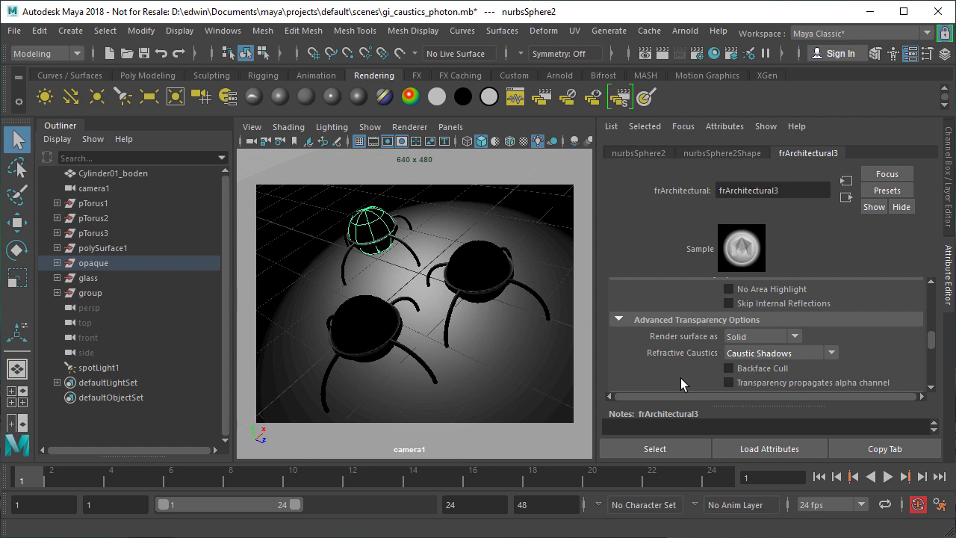
Check the caustics options in the finalRender Advanced Render Stats of all three sphere shapes.
{"action": "left_click", "coordinate": [373, 316]}
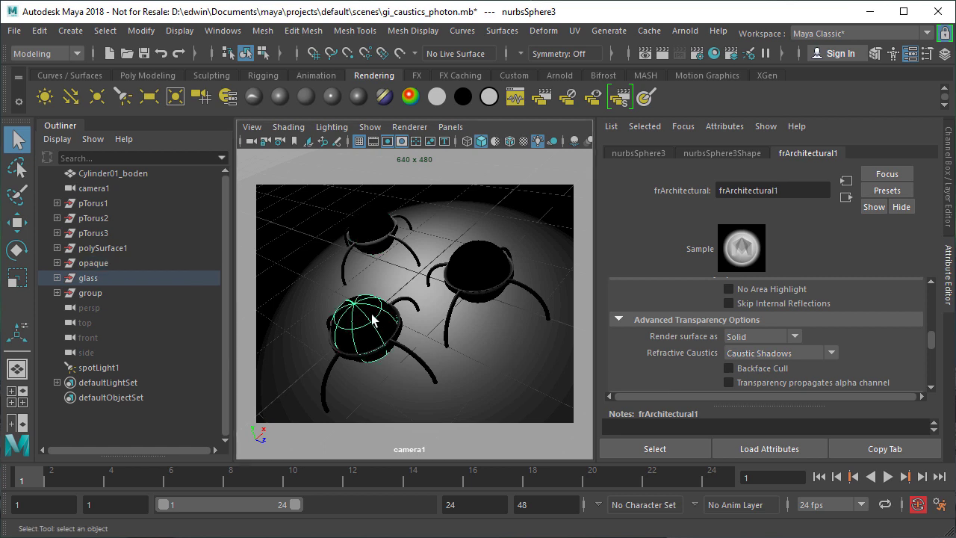
{"action": "left_click", "coordinate": [705, 151]}
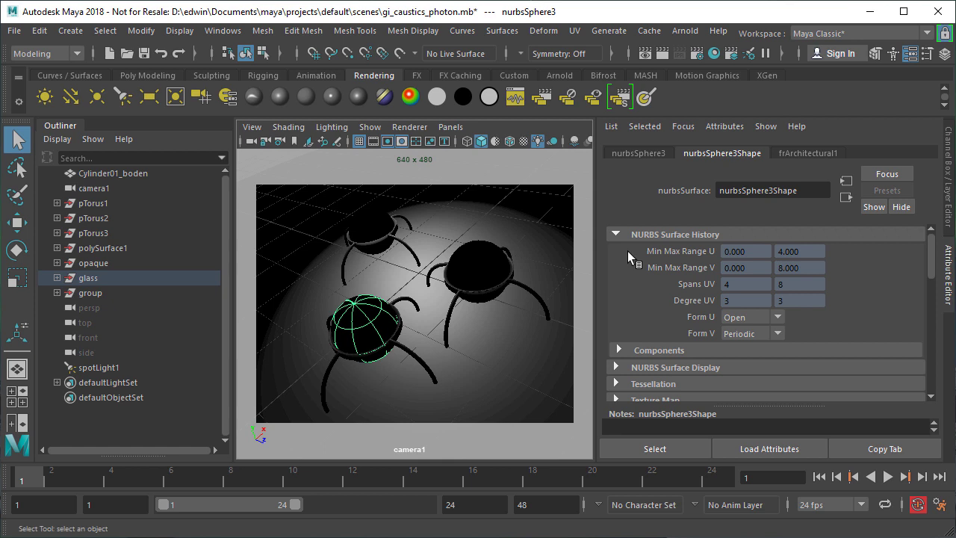
{"action": "scroll", "coordinate": [628, 254], "scroll_direction": "down", "scroll_amount": 6}
{"action": "scroll", "coordinate": [635, 277], "scroll_direction": "up", "scroll_amount": 2}
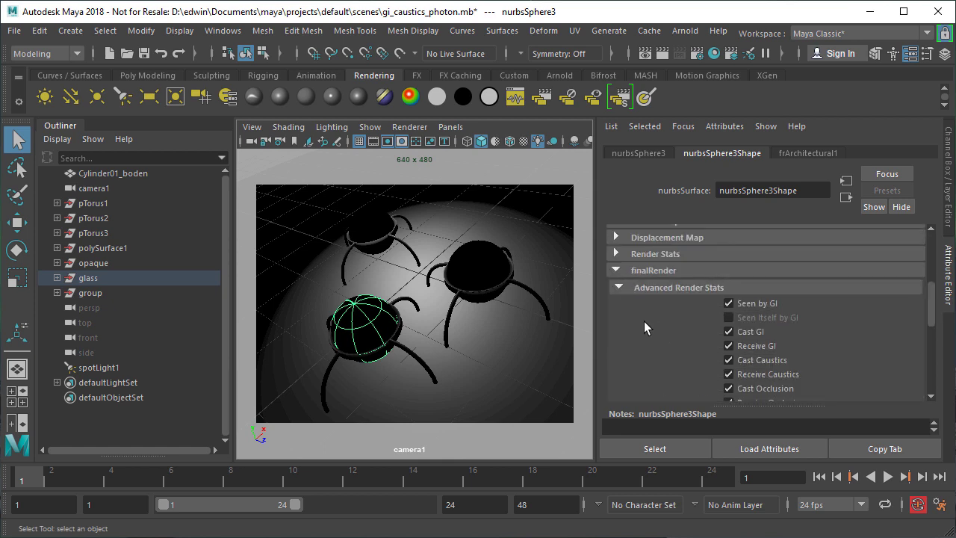
{"action": "scroll", "coordinate": [648, 322], "scroll_direction": "down", "scroll_amount": 2}
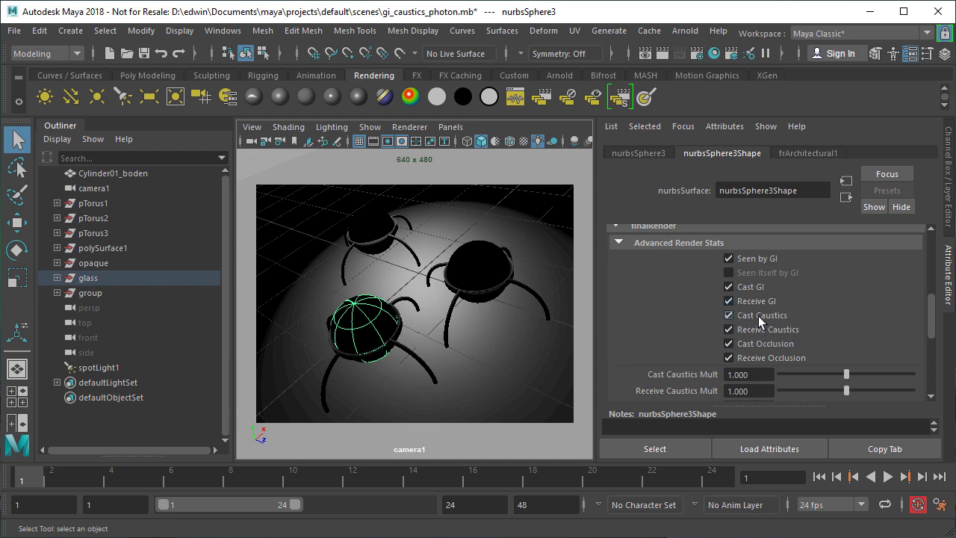
{"action": "left_click", "coordinate": [472, 263]}
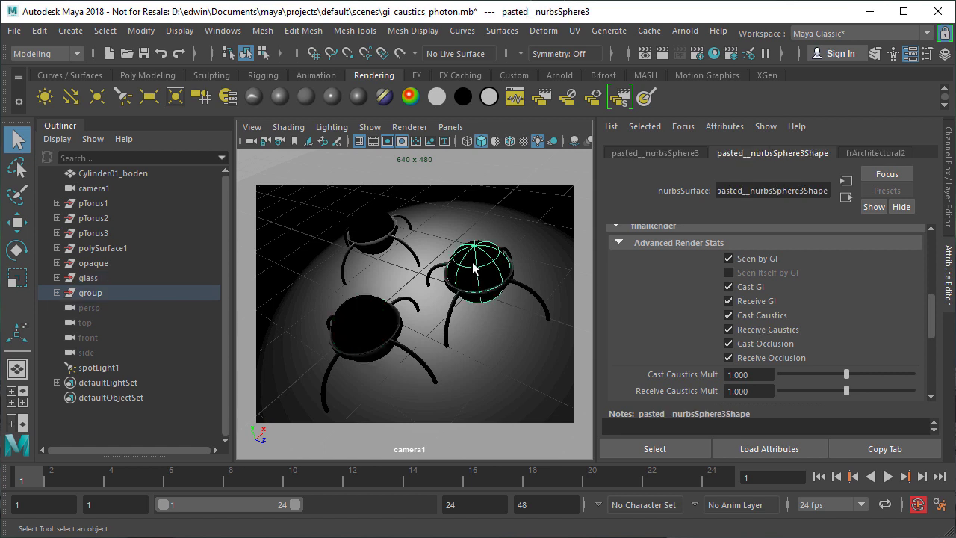
{"action": "left_click", "coordinate": [374, 227]}
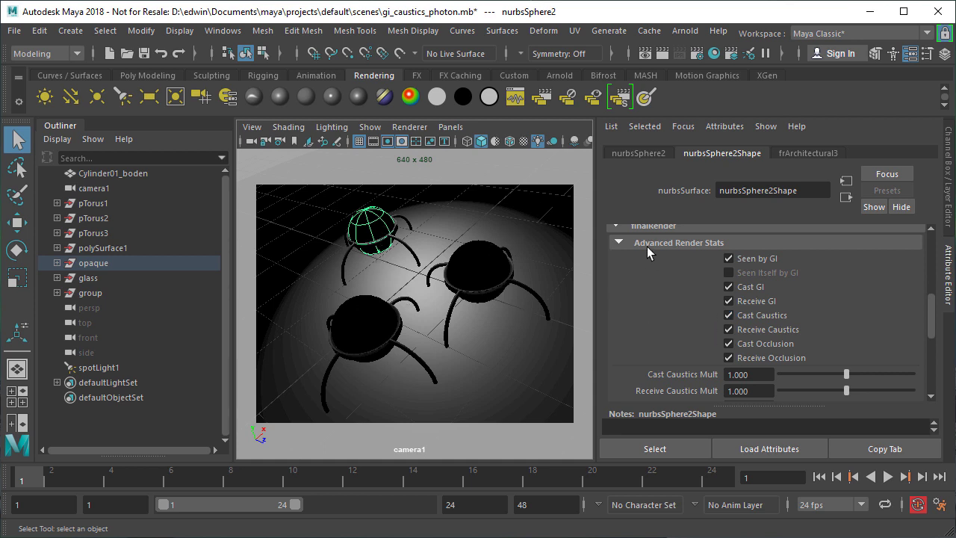
Enable Emit Photons in spotLight1's finalRender Caustics and Global Illumination attributes and test-render the scene.
{"action": "left_click", "coordinate": [93, 368]}
{"action": "left_click", "coordinate": [616, 342]}
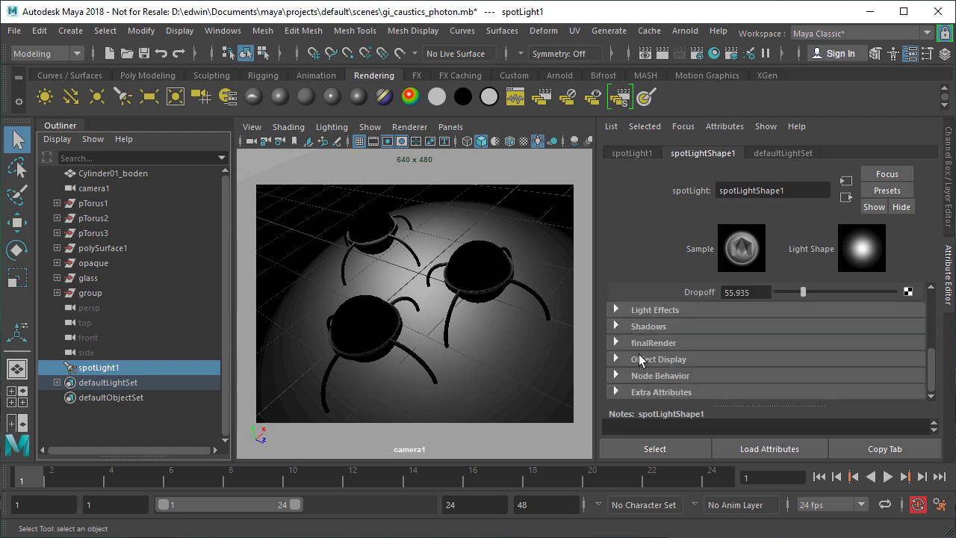
{"action": "left_click", "coordinate": [616, 342]}
{"action": "scroll", "coordinate": [644, 357], "scroll_direction": "down", "scroll_amount": 2}
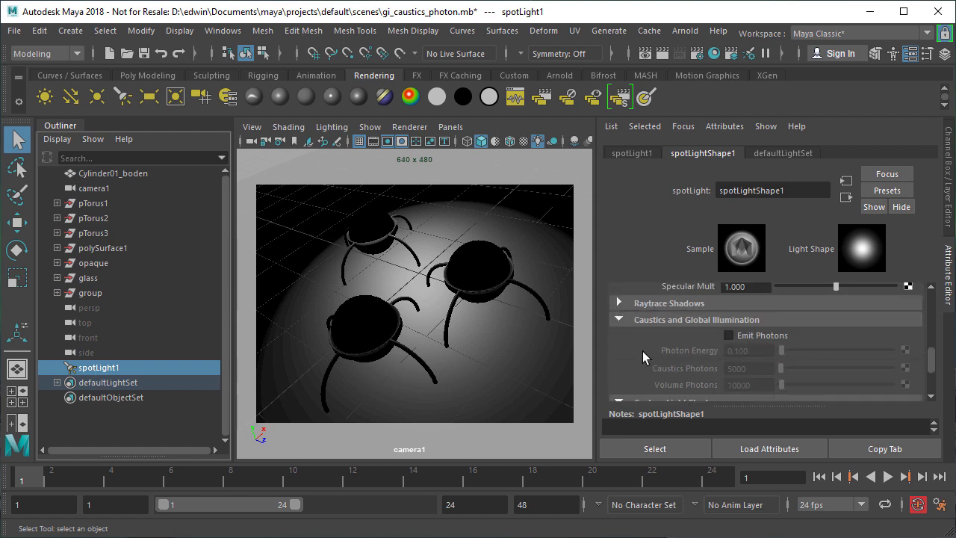
{"action": "left_click", "coordinate": [728, 336]}
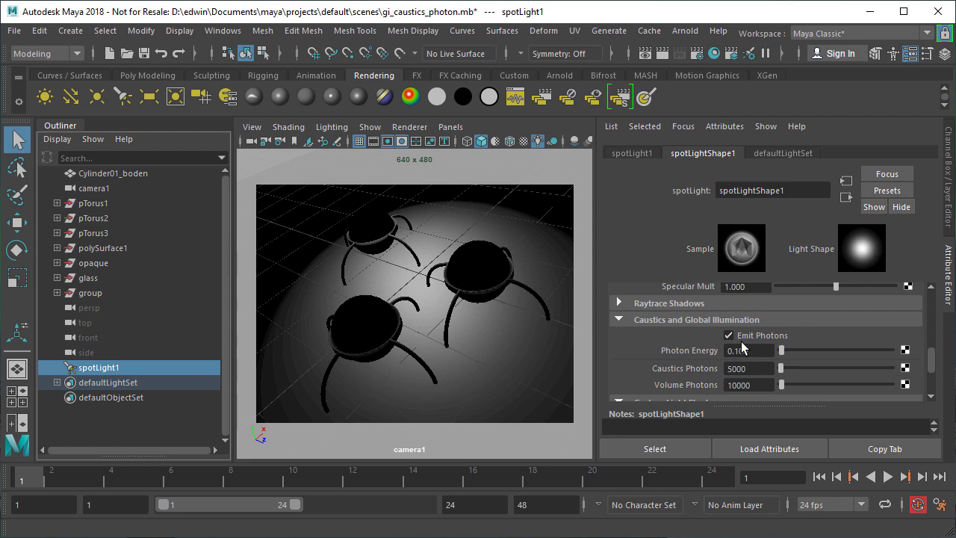
{"action": "left_click", "coordinate": [662, 54]}
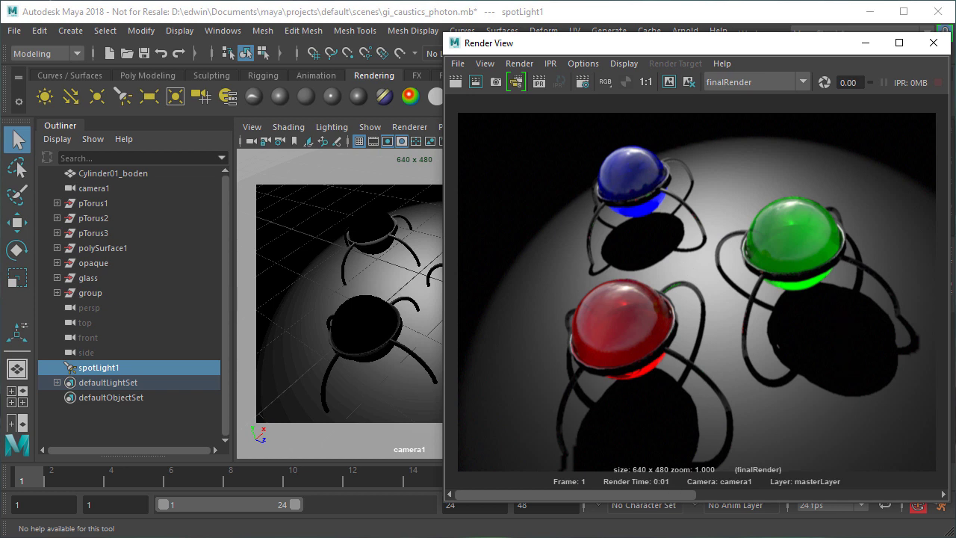
{"action": "left_click", "coordinate": [932, 47]}
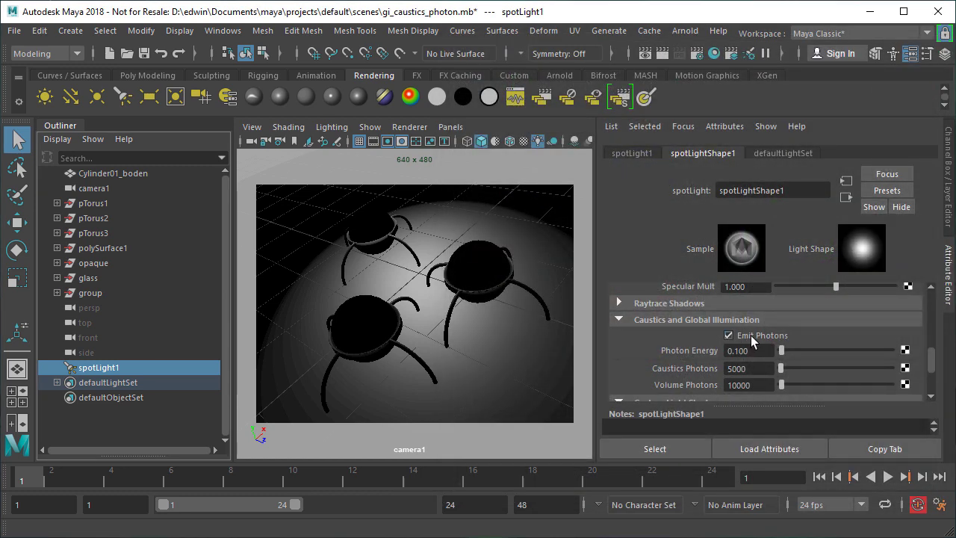
Turn on Enable Caustics in the finalRender caustics render settings and render the scene.
{"action": "left_click", "coordinate": [697, 53]}
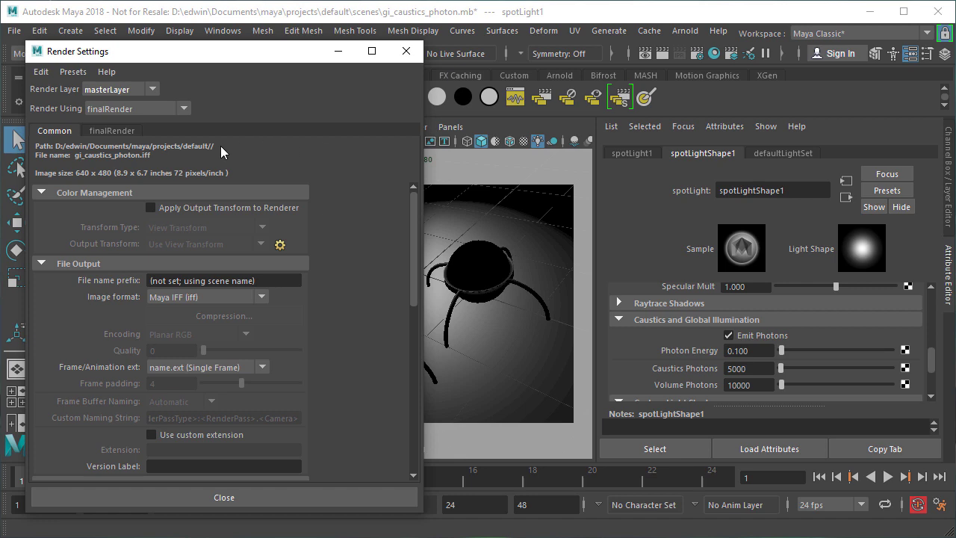
{"action": "left_click", "coordinate": [101, 131]}
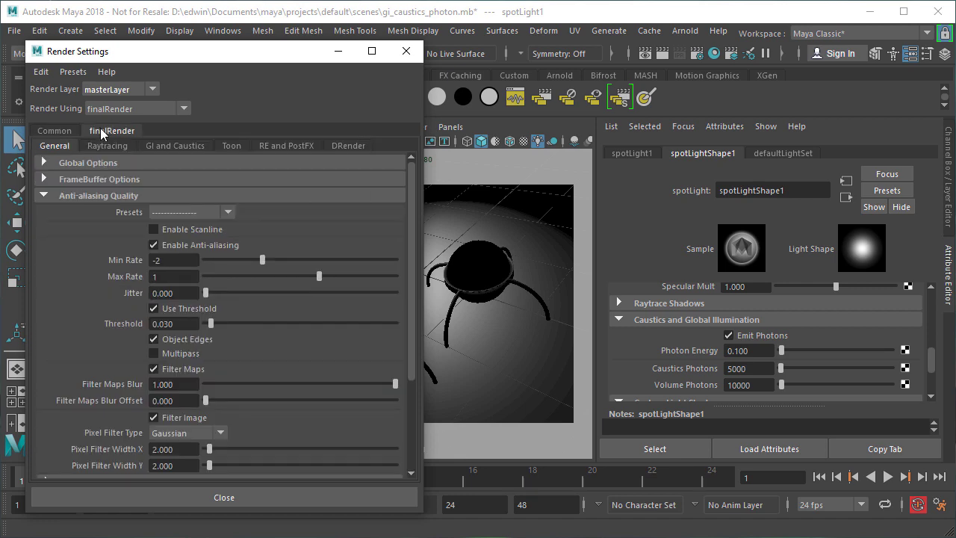
{"action": "left_click", "coordinate": [171, 147]}
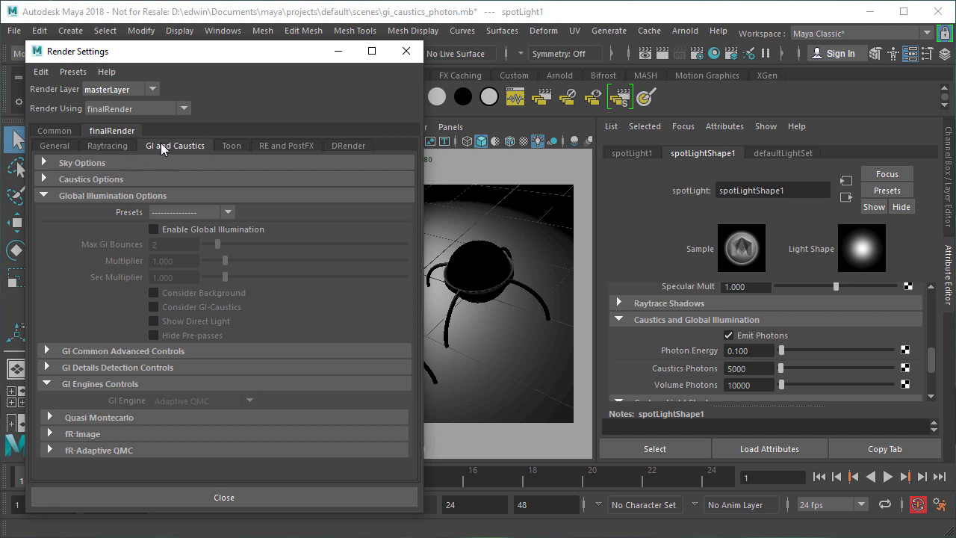
{"action": "left_click", "coordinate": [47, 195]}
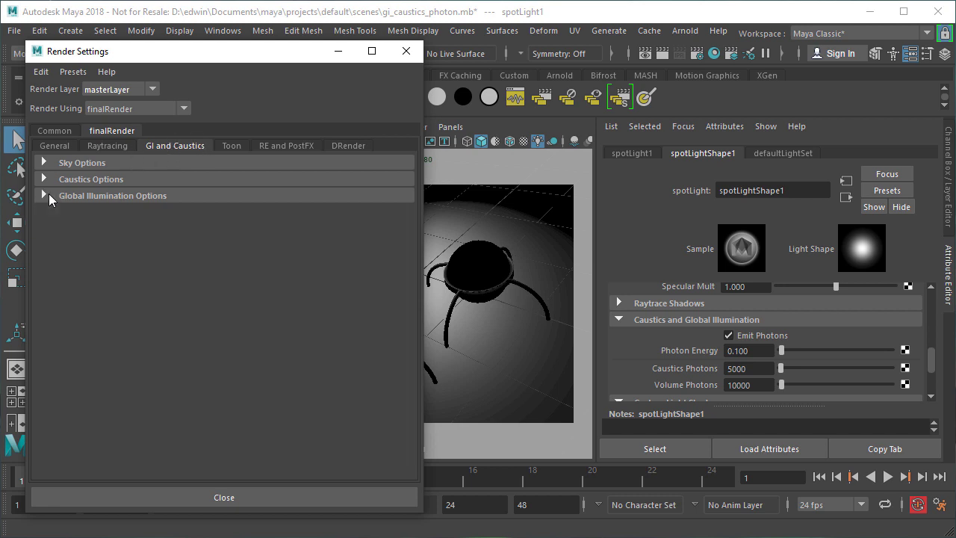
{"action": "left_click", "coordinate": [45, 178]}
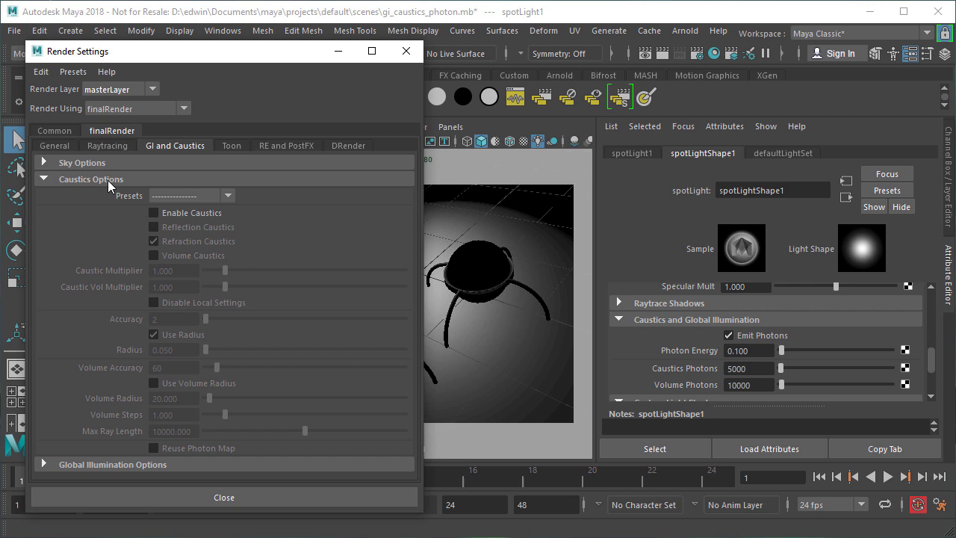
{"action": "left_click", "coordinate": [154, 213]}
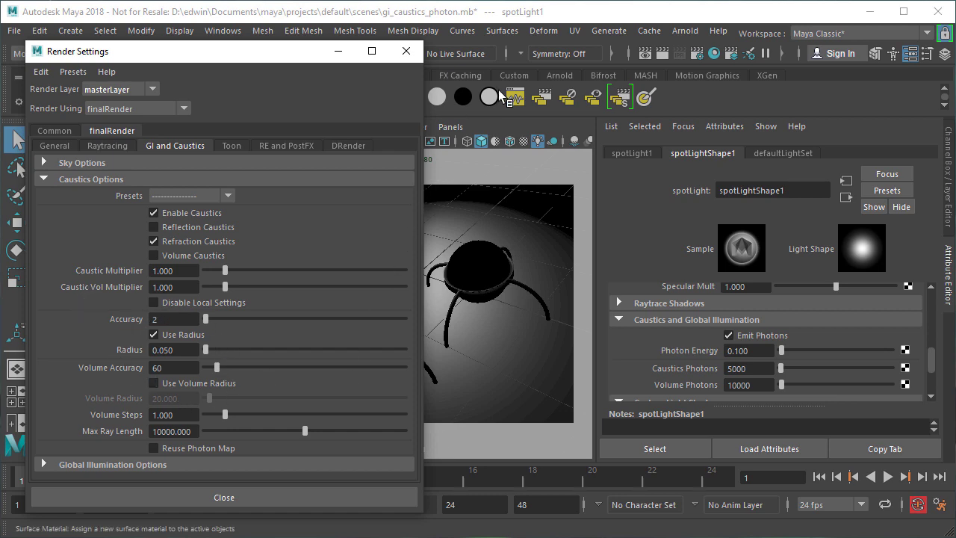
{"action": "left_click", "coordinate": [663, 53]}
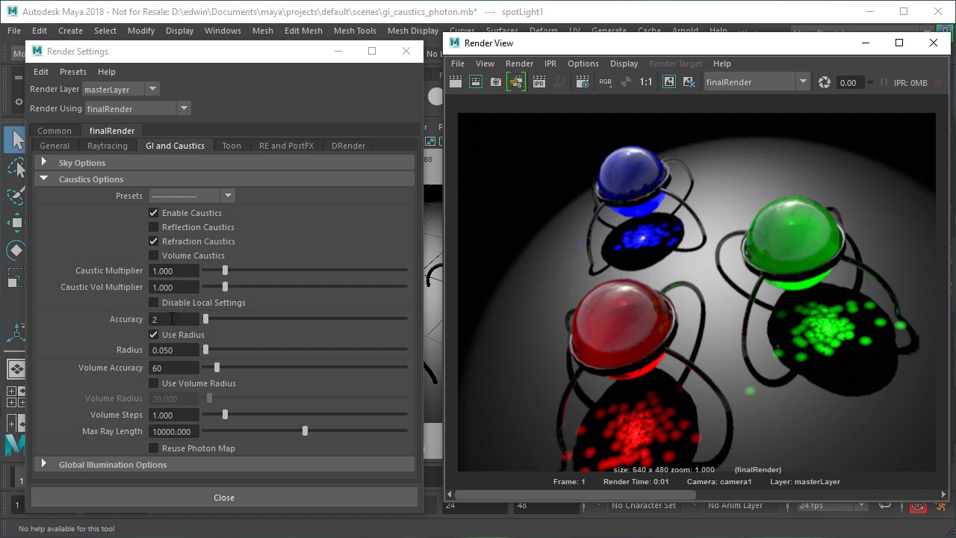
Set the caustics Radius to 1 in the render settings and render the scene again.
{"action": "left_click", "coordinate": [183, 349]}
{"action": "key", "text": "Return"}
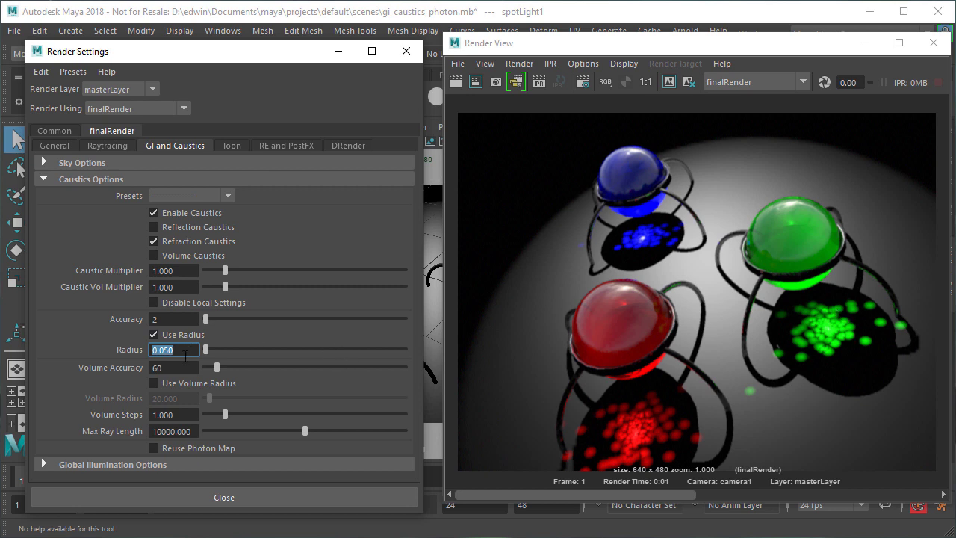
{"action": "type", "text": "1"}
{"action": "key", "text": "Return"}
{"action": "left_click", "coordinate": [457, 82]}
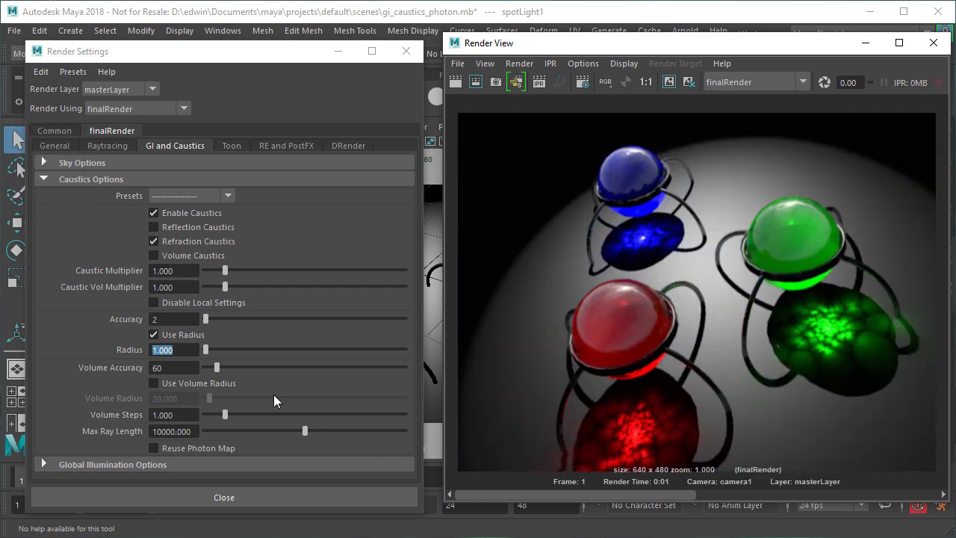
Set the caustics Accuracy to 30 and re-render the scene.
{"action": "left_click", "coordinate": [158, 319]}
{"action": "double_click", "coordinate": [158, 320]}
{"action": "type", "text": "30"}
{"action": "key", "text": "Return"}
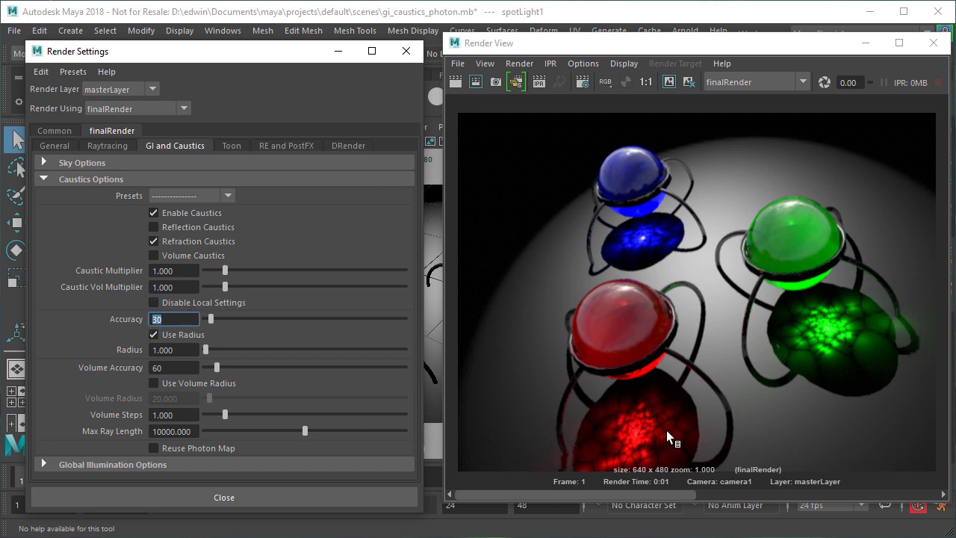
{"action": "left_click", "coordinate": [457, 83]}
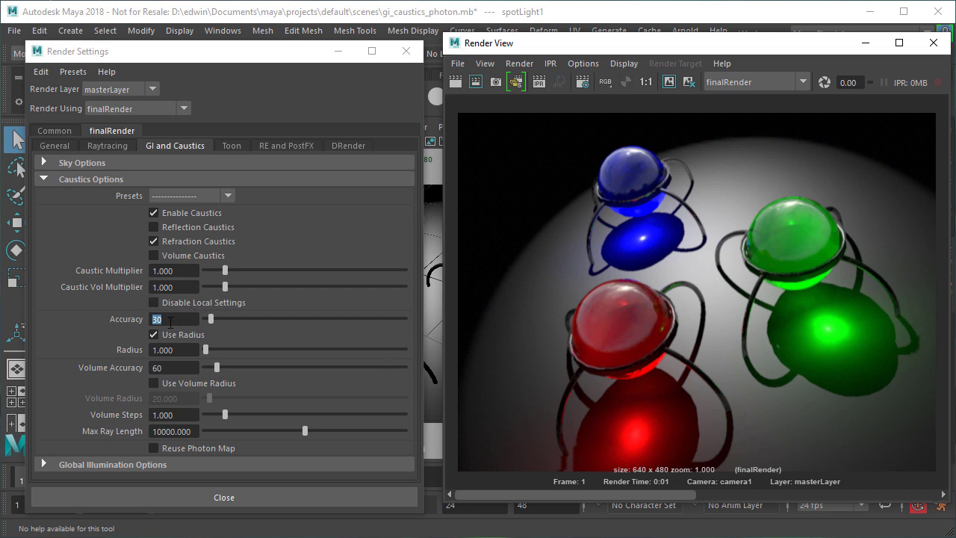
Set the caustics Accuracy to 2 and Radius to 0.010, and test-render the individual photons.
{"action": "type", "text": "2"}
{"action": "left_click", "coordinate": [170, 351]}
{"action": "type", "text": "0.05"}
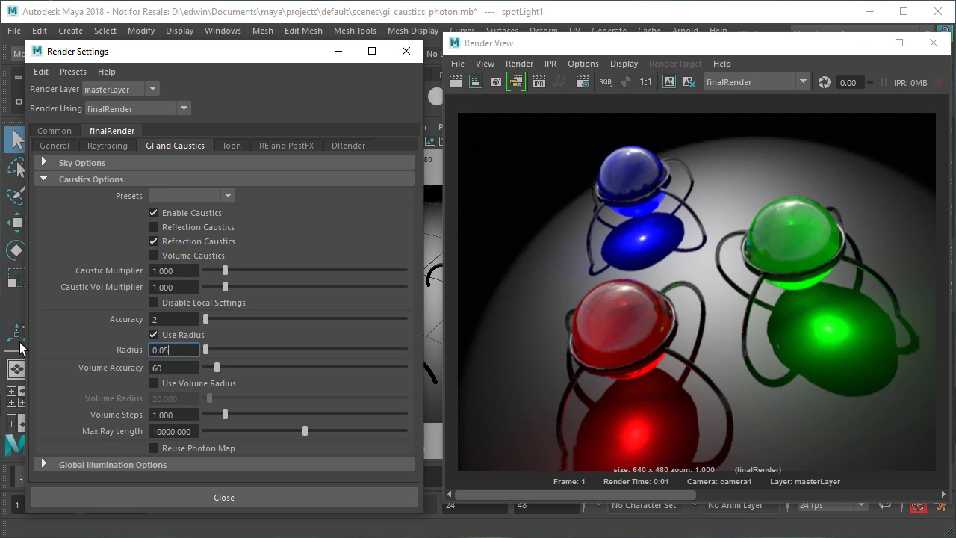
{"action": "key", "text": "Return"}
{"action": "type", "text": "0.010"}
{"action": "key", "text": "Return"}
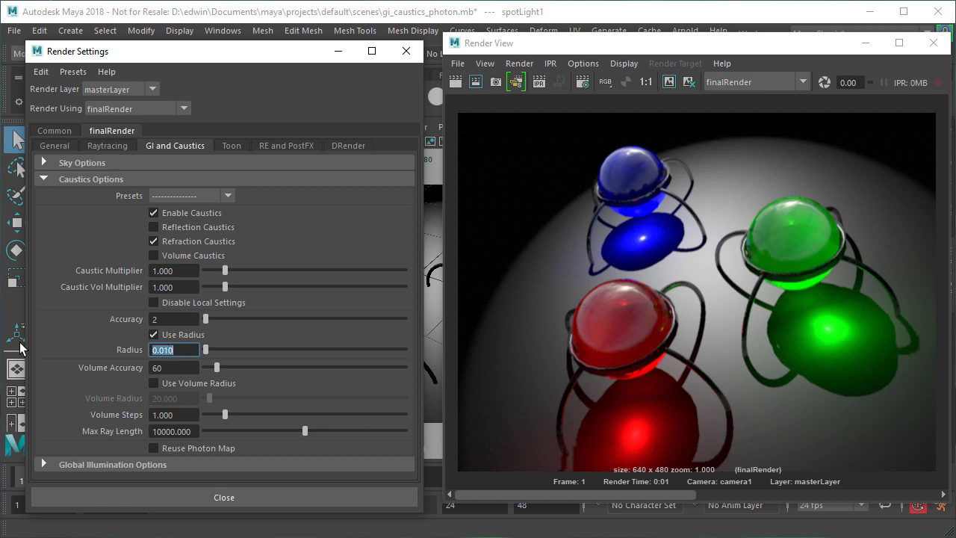
{"action": "left_click", "coordinate": [456, 83]}
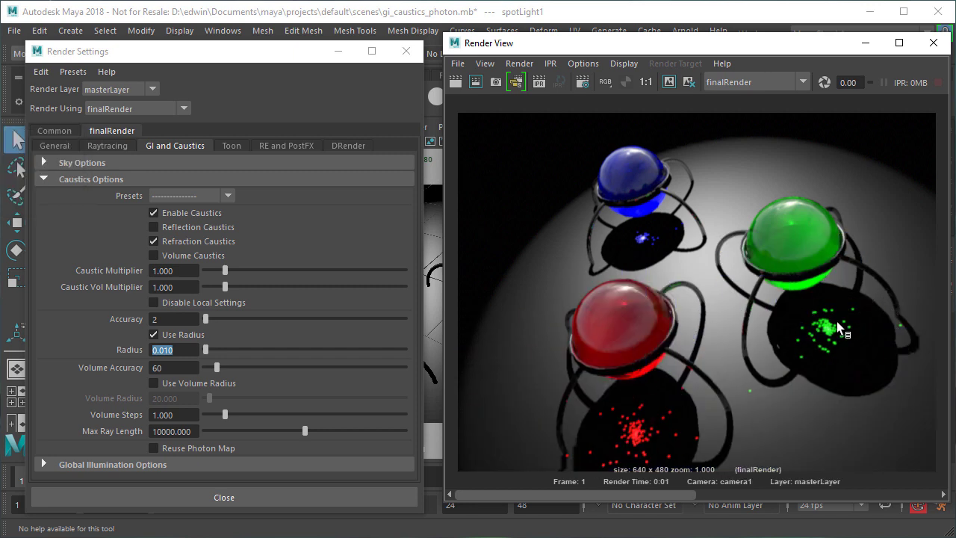
{"action": "left_click", "coordinate": [932, 45]}
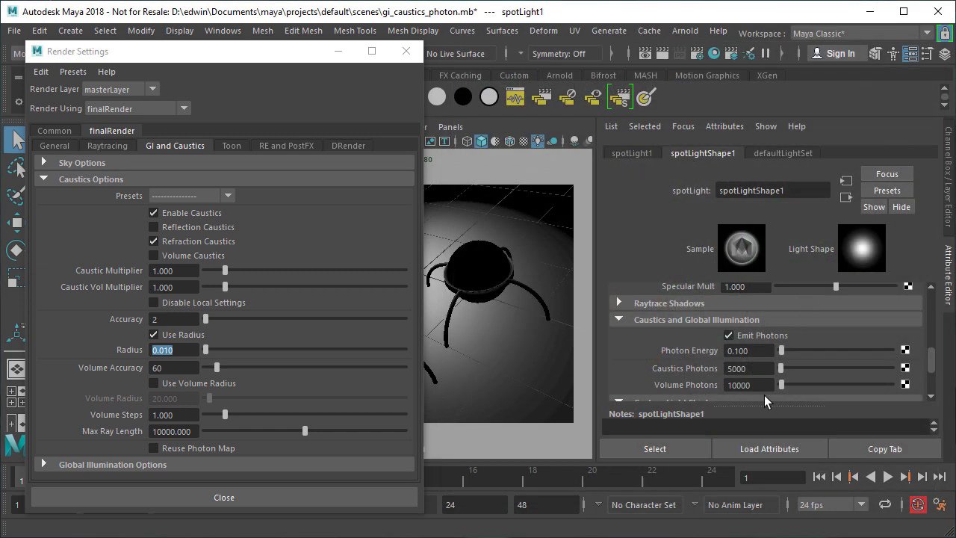
Set spotLight1's Caustics Photons to 50000 and test-render the scene.
{"action": "left_click", "coordinate": [762, 367]}
{"action": "type", "text": "0"}
{"action": "key", "text": "Return"}
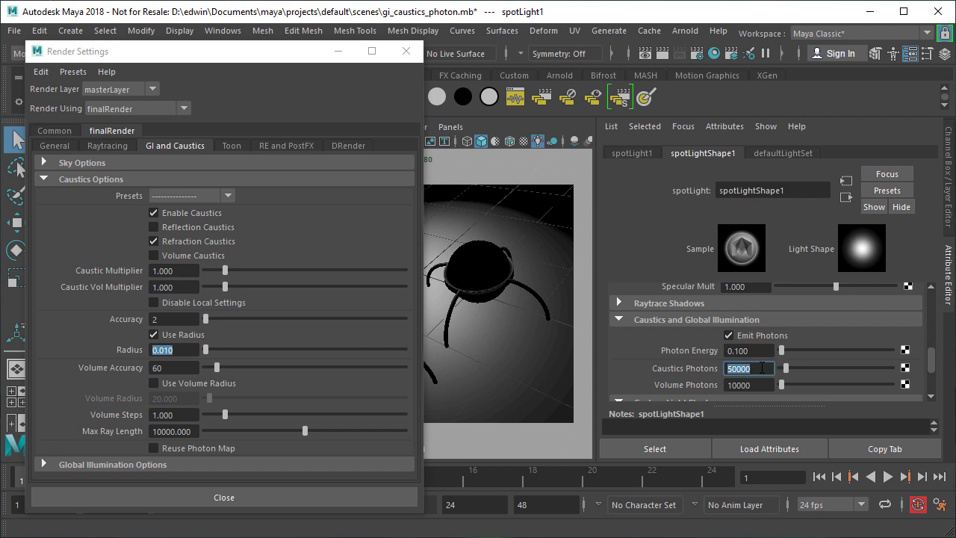
{"action": "left_click", "coordinate": [661, 51]}
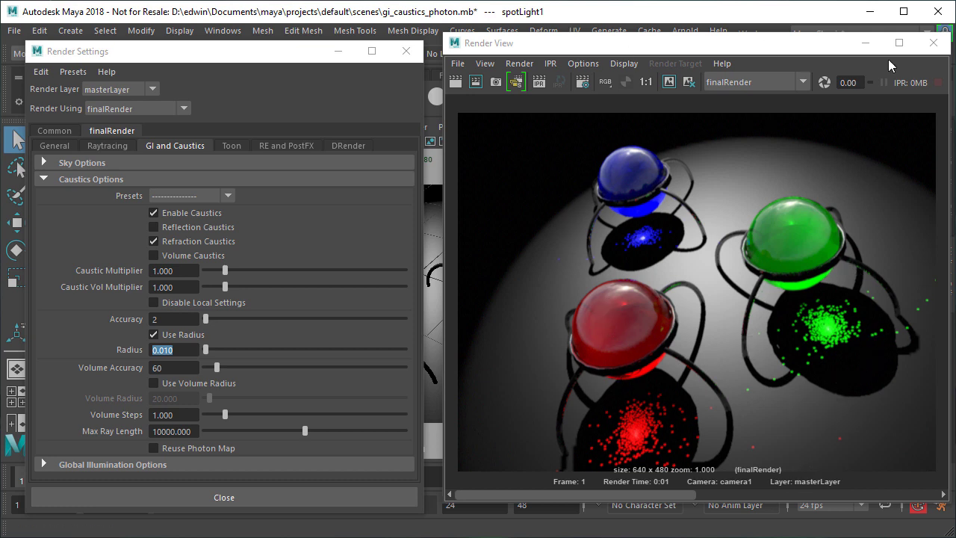
{"action": "left_click", "coordinate": [934, 43]}
Set spotLight1's Caustics Photons to 500000 and render the scene.
{"action": "left_click", "coordinate": [759, 370]}
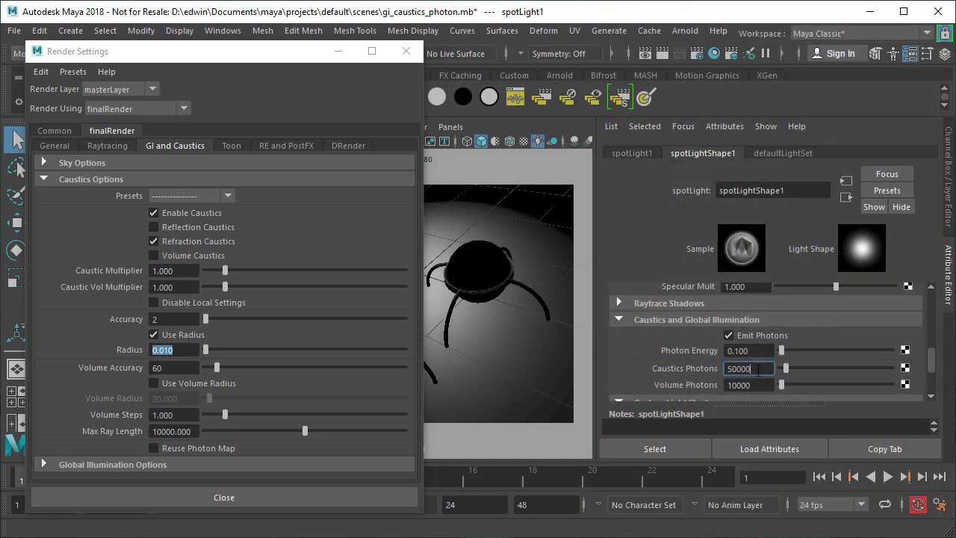
{"action": "type", "text": "0"}
{"action": "key", "text": "Return"}
{"action": "left_click", "coordinate": [666, 51]}
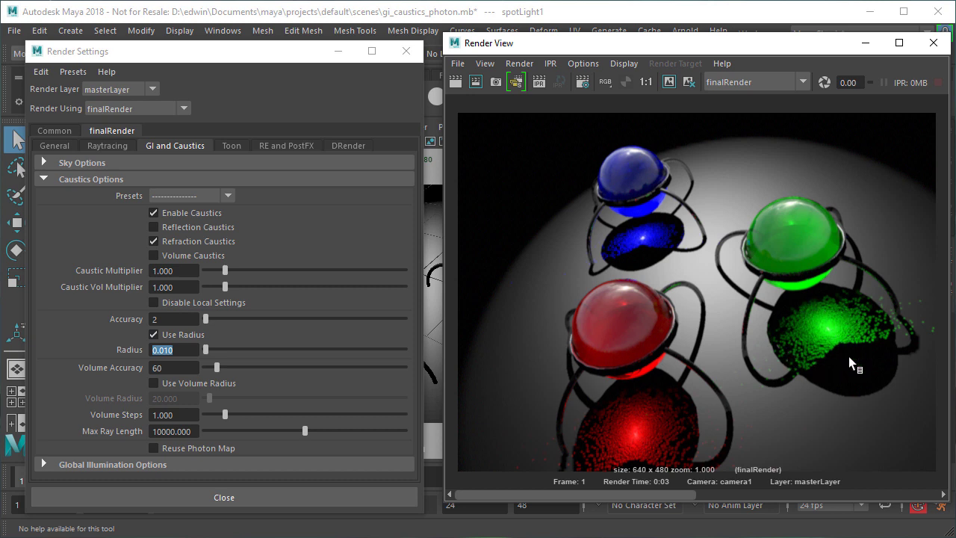
Set the caustics Accuracy to 20 in the render settings and render again.
{"action": "left_click", "coordinate": [160, 319]}
{"action": "type", "text": "20"}
{"action": "key", "text": "Return"}
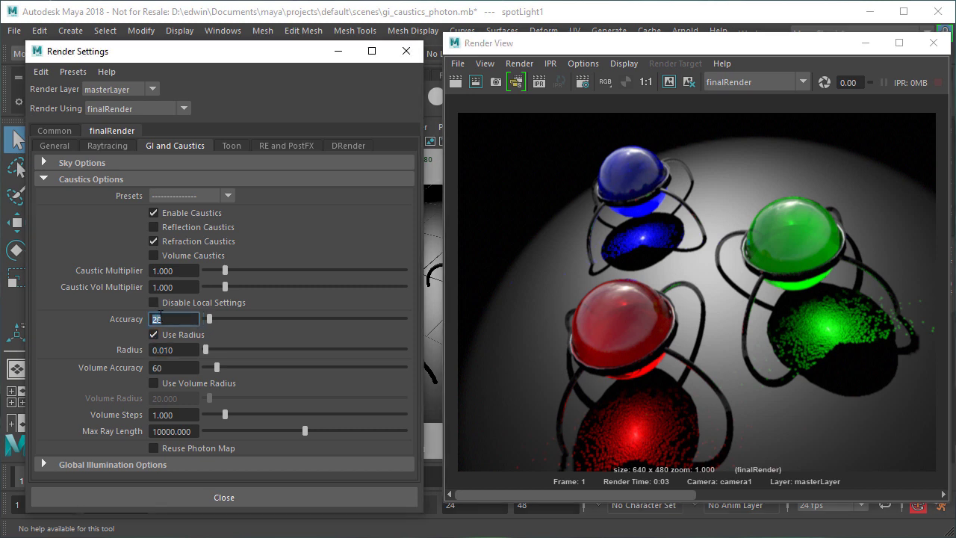
{"action": "left_click", "coordinate": [457, 81]}
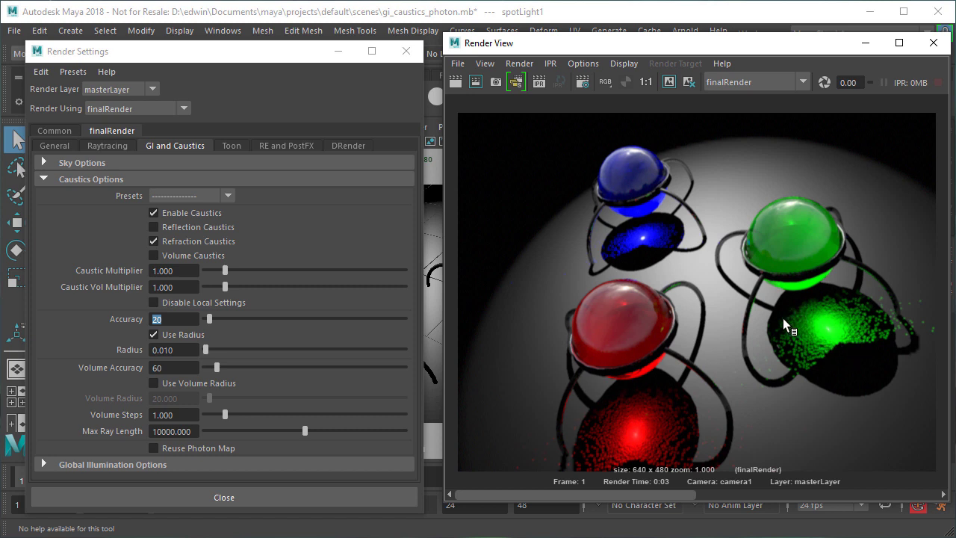
Set the caustics Radius to 0.5 and re-render the scene.
{"action": "left_click", "coordinate": [177, 350]}
{"action": "key", "text": "BackSpace"}
{"action": "key", "text": "BackSpace"}
{"action": "key", "text": "BackSpace"}
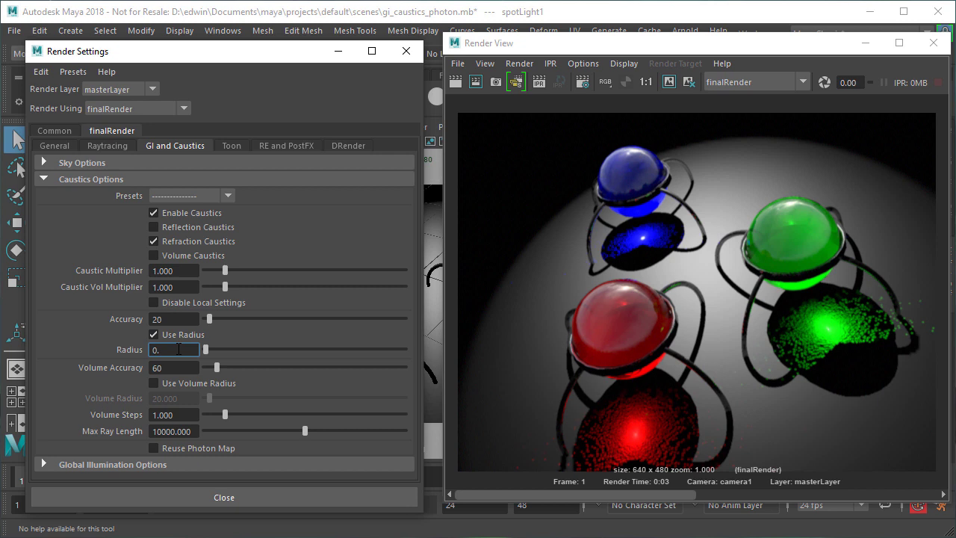
{"action": "type", "text": "5"}
{"action": "key", "text": "Return"}
{"action": "left_click", "coordinate": [455, 83]}
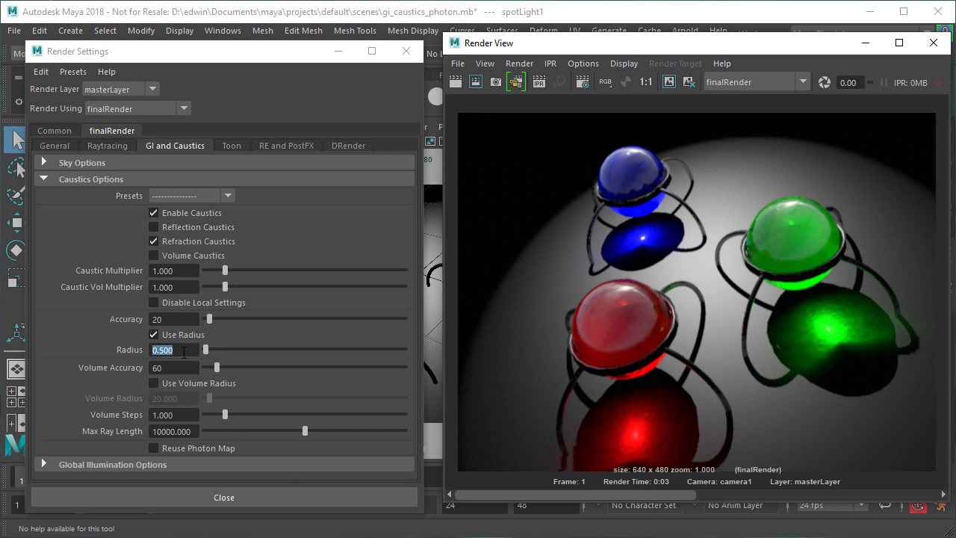
Set the caustics Radius to 1 with the increased photon count and render again.
{"action": "left_click", "coordinate": [183, 351]}
{"action": "type", "text": "1"}
{"action": "key", "text": "Return"}
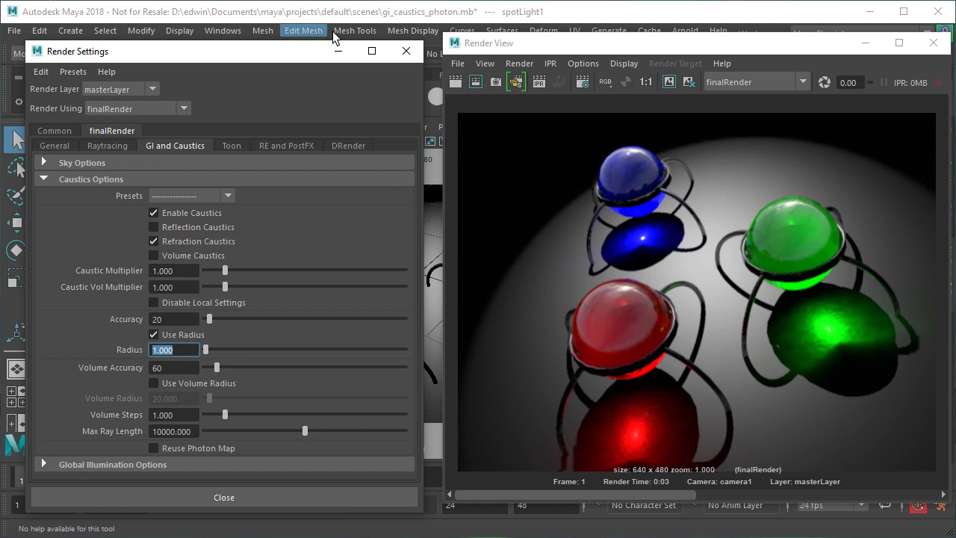
{"action": "left_click", "coordinate": [456, 83]}
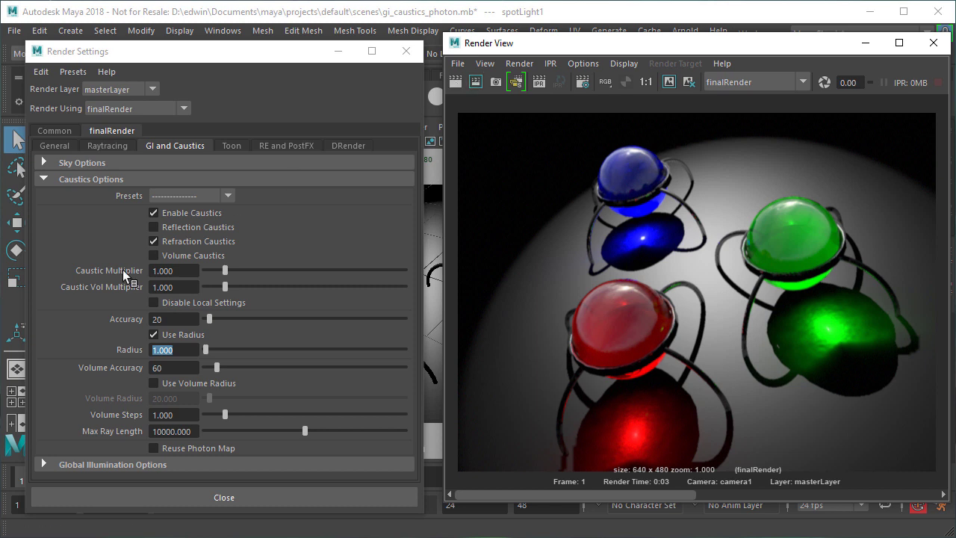
Set the caustics Accuracy to 60 and start a new render of the scene.
{"action": "double_click", "coordinate": [166, 319]}
{"action": "type", "text": "60"}
{"action": "key", "text": "Return"}
{"action": "left_click", "coordinate": [454, 81]}
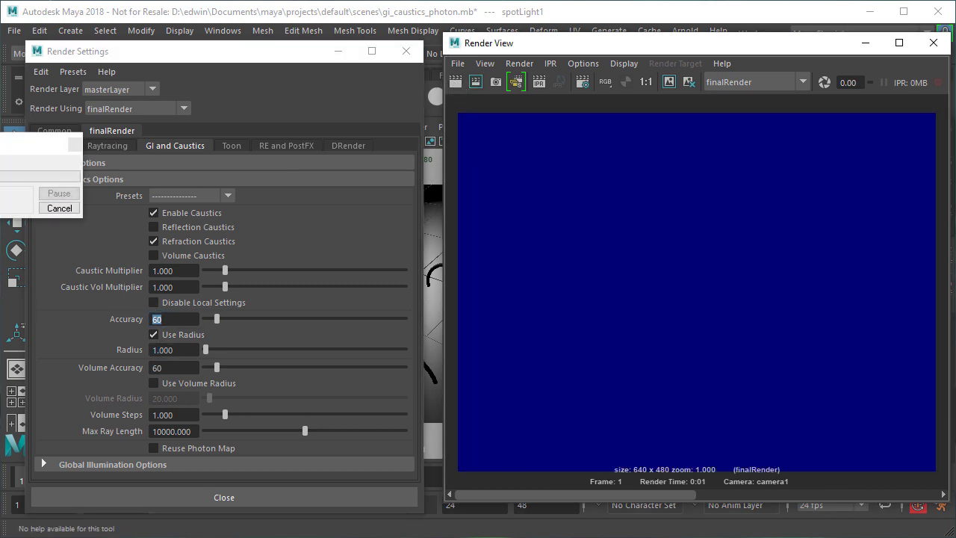
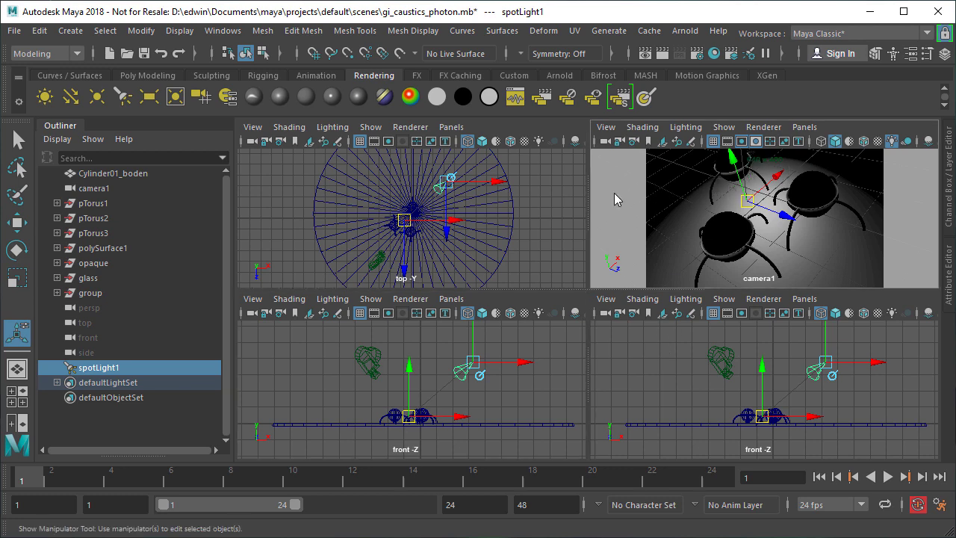
Maximize the camera1 view and test-render the caustics with the repositioned spotlight.
{"action": "key", "text": "space"}
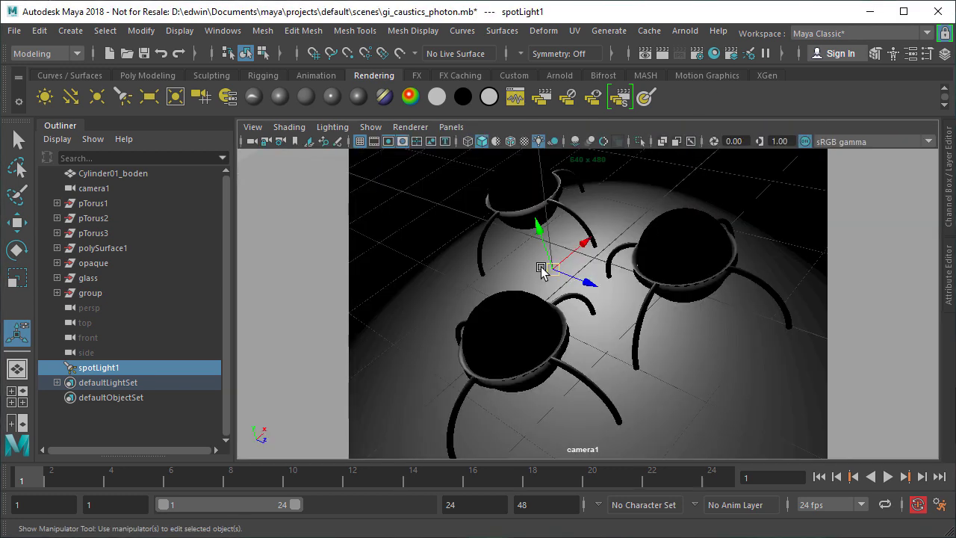
{"action": "left_click", "coordinate": [662, 52]}
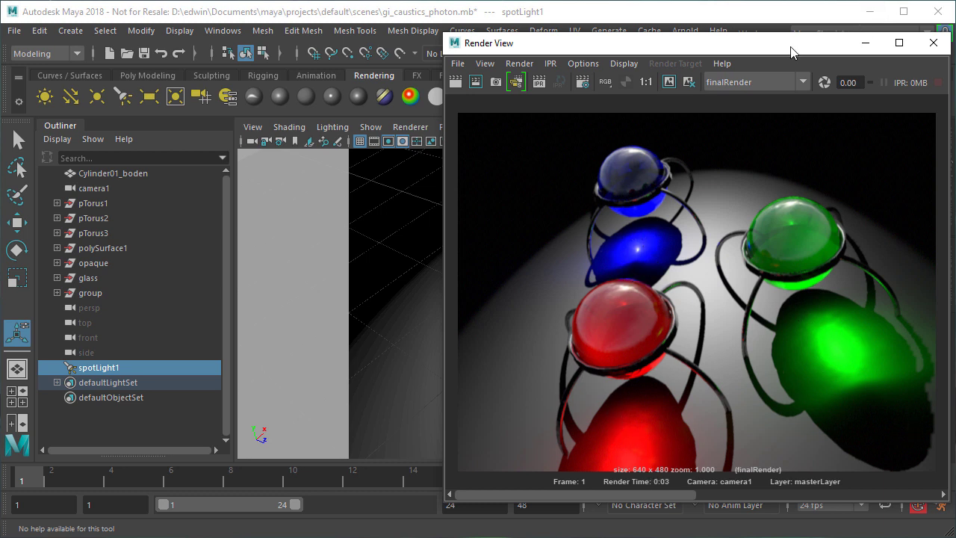
{"action": "left_click_drag", "start_coordinate": [789, 47], "coordinate": [782, 82]}
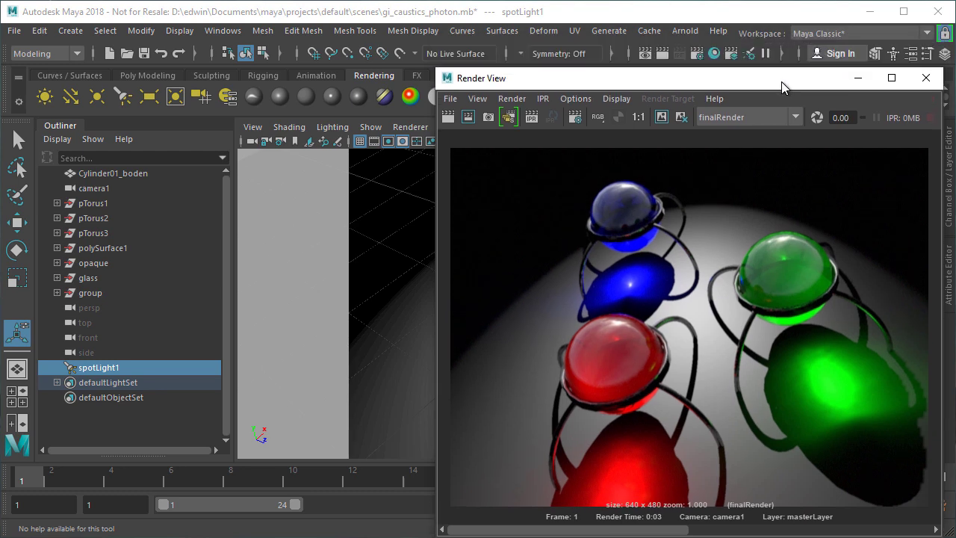
{"action": "left_click", "coordinate": [926, 78]}
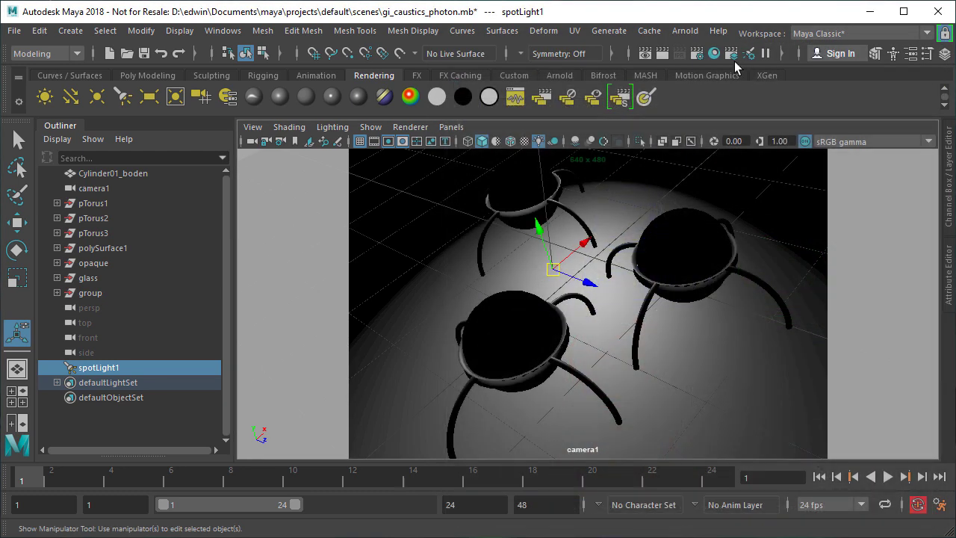
Set the IOR of the green glass sphere's frArchitectural2 material to 1.2, render the scene, and move the render window clear of the material attributes.
{"action": "left_click", "coordinate": [950, 277]}
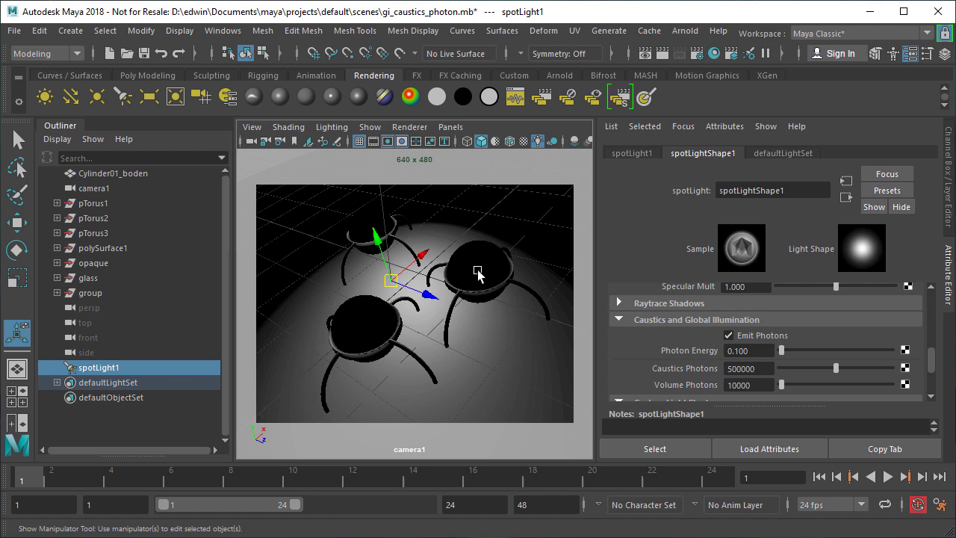
{"action": "left_click", "coordinate": [480, 273]}
{"action": "left_click", "coordinate": [616, 305]}
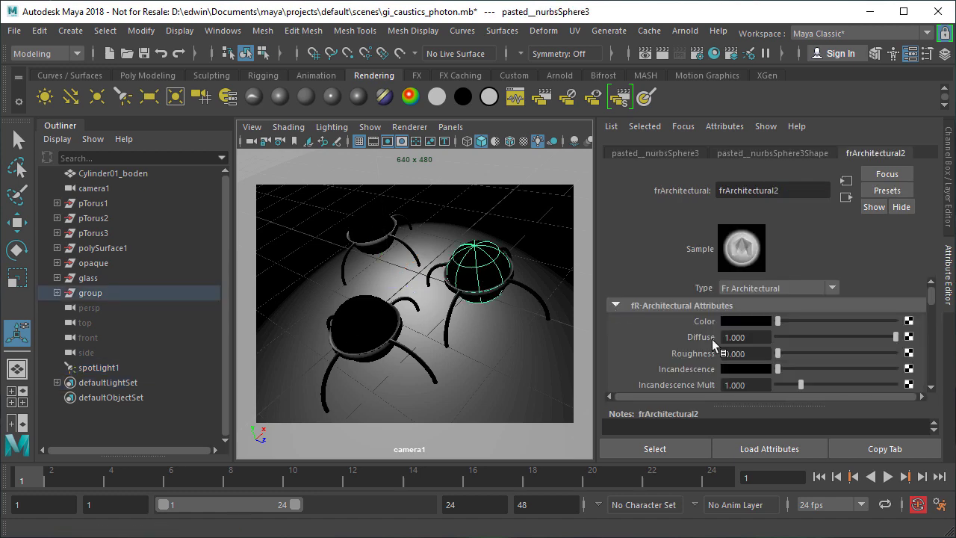
{"action": "scroll", "coordinate": [646, 343], "scroll_direction": "down", "scroll_amount": 5}
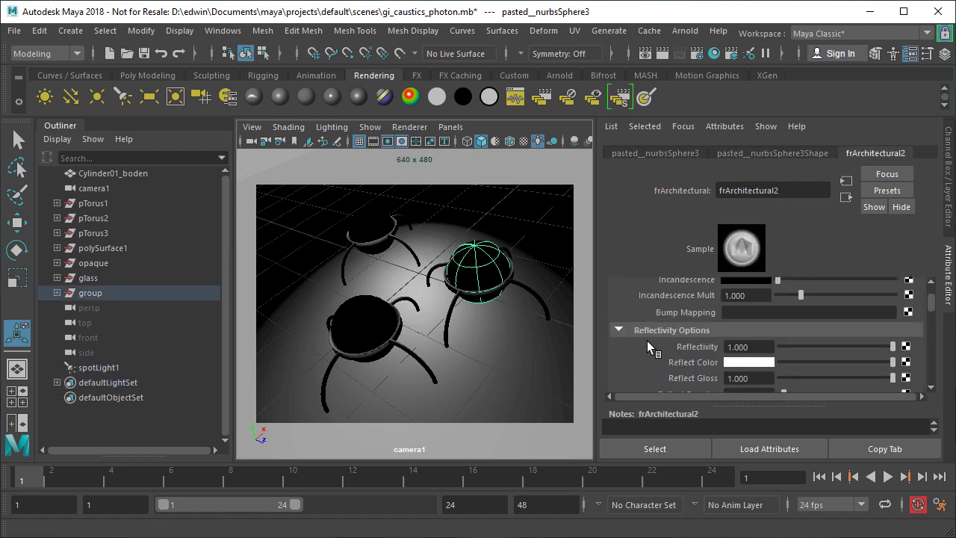
{"action": "scroll", "coordinate": [647, 344], "scroll_direction": "down", "scroll_amount": 5}
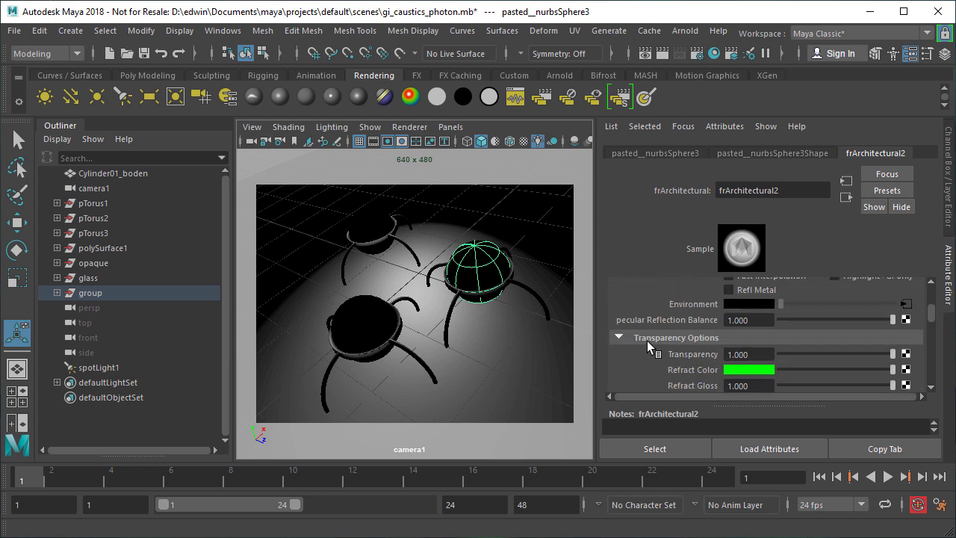
{"action": "scroll", "coordinate": [647, 345], "scroll_direction": "down", "scroll_amount": 2}
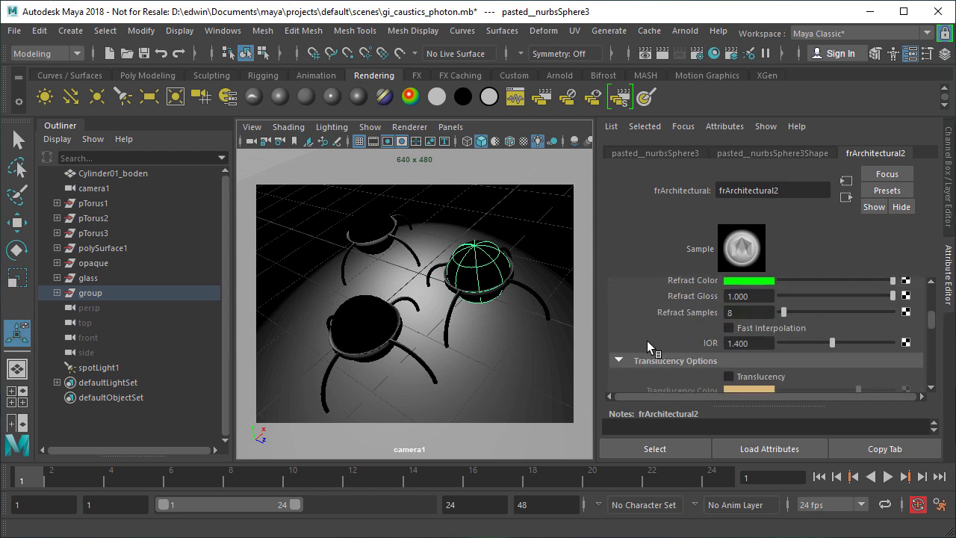
{"action": "left_click", "coordinate": [764, 348]}
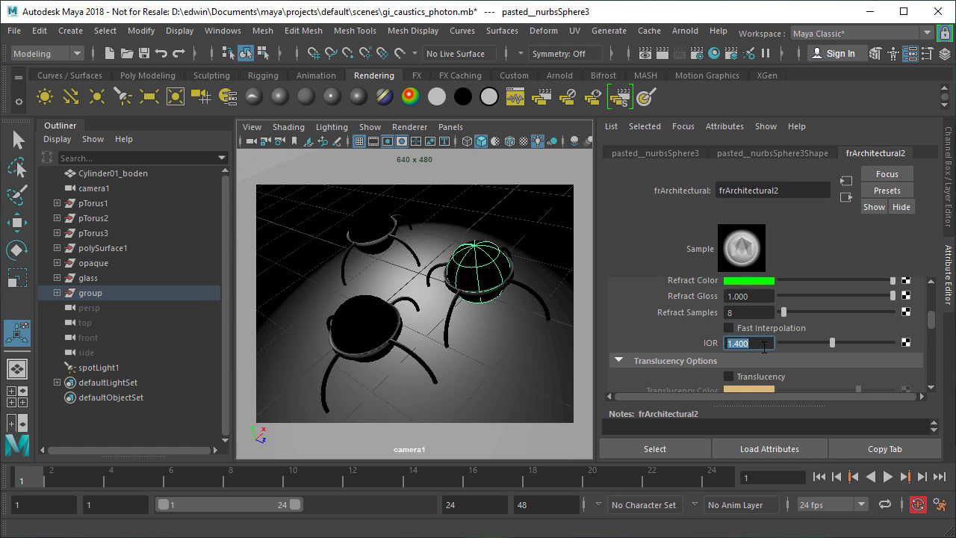
{"action": "type", "text": "1.2"}
{"action": "key", "text": "Return"}
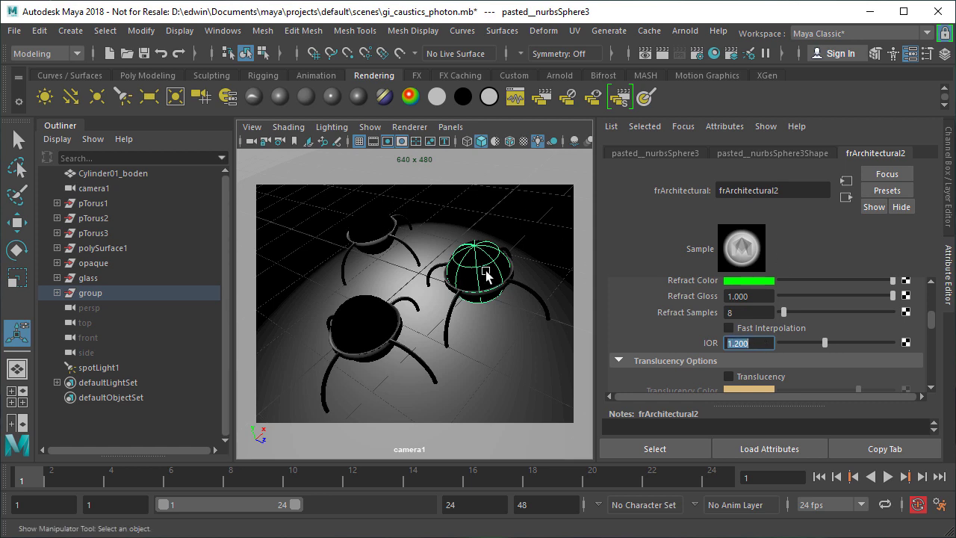
{"action": "left_click", "coordinate": [662, 54]}
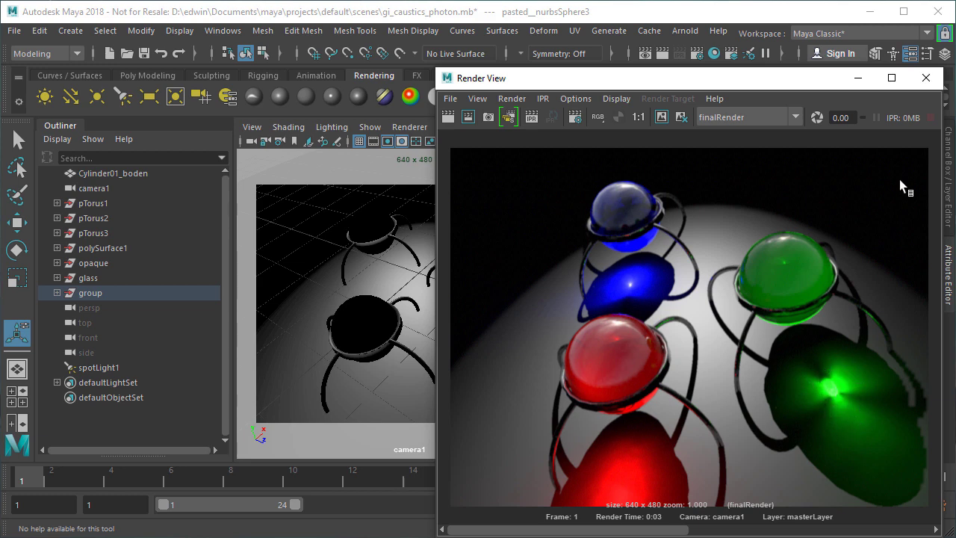
{"action": "left_click_drag", "start_coordinate": [762, 76], "coordinate": [375, 63]}
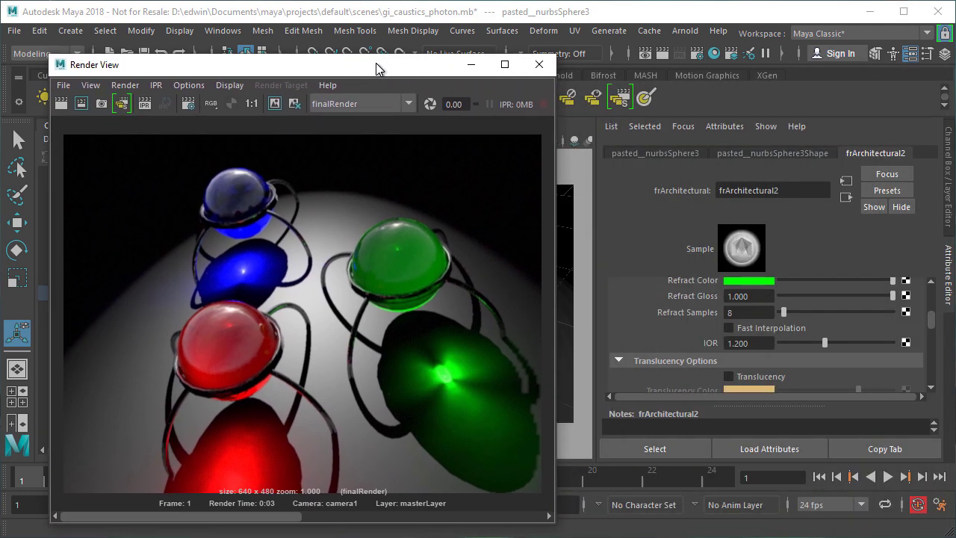
Set the green glass material's IOR to 2 and re-render the caustics.
{"action": "left_click", "coordinate": [767, 345]}
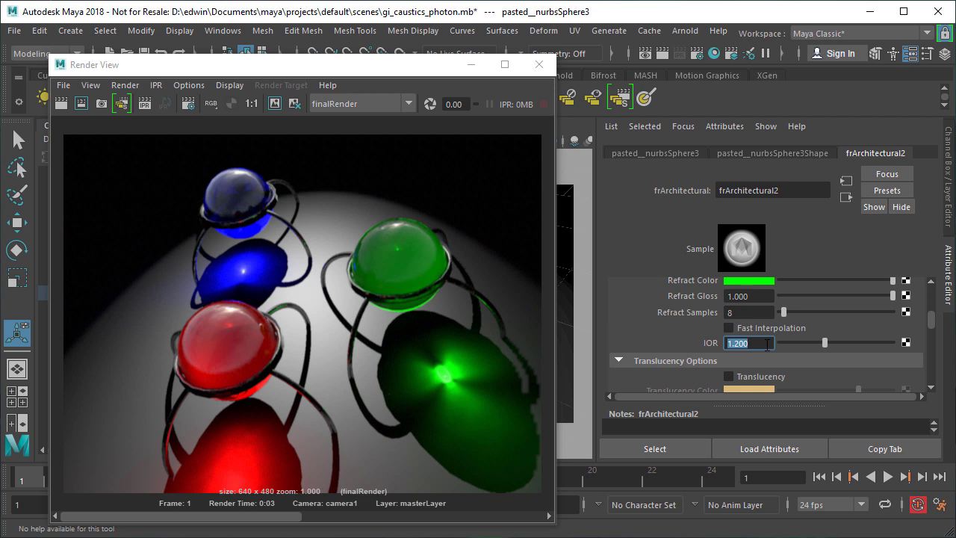
{"action": "type", "text": "2"}
{"action": "key", "text": "Return"}
{"action": "left_click", "coordinate": [61, 105]}
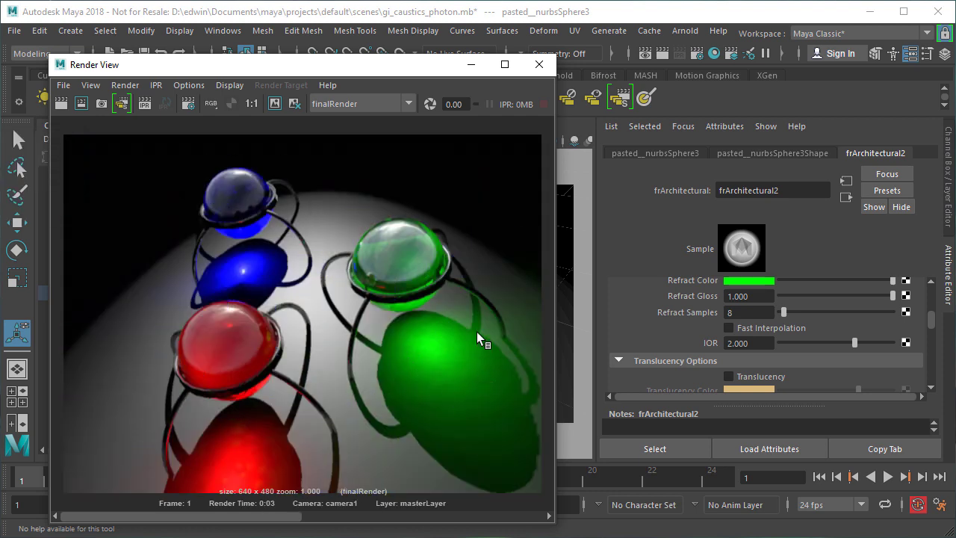
Lower the green glass material's IOR to 1.1 and render the scene again.
{"action": "double_click", "coordinate": [761, 343]}
{"action": "type", "text": "1.1"}
{"action": "key", "text": "Return"}
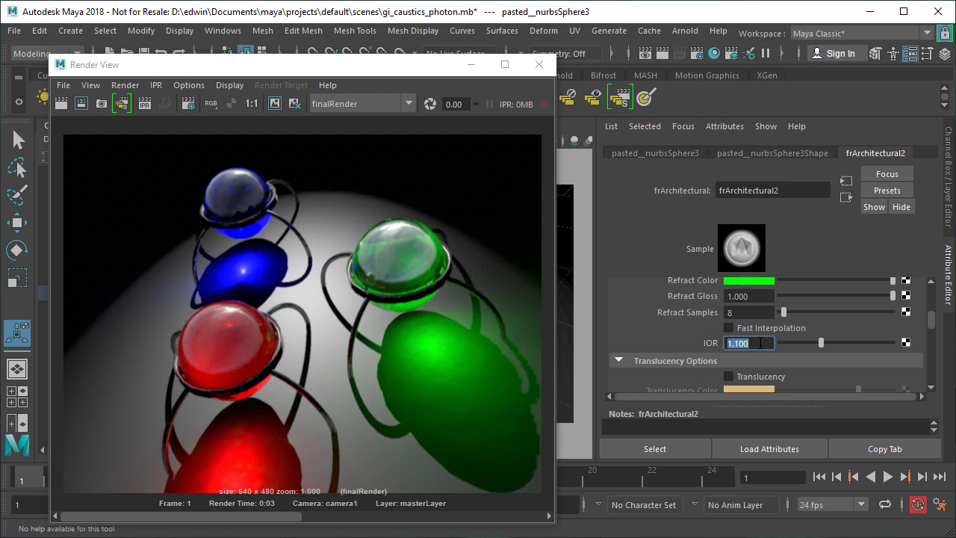
{"action": "left_click", "coordinate": [61, 104]}
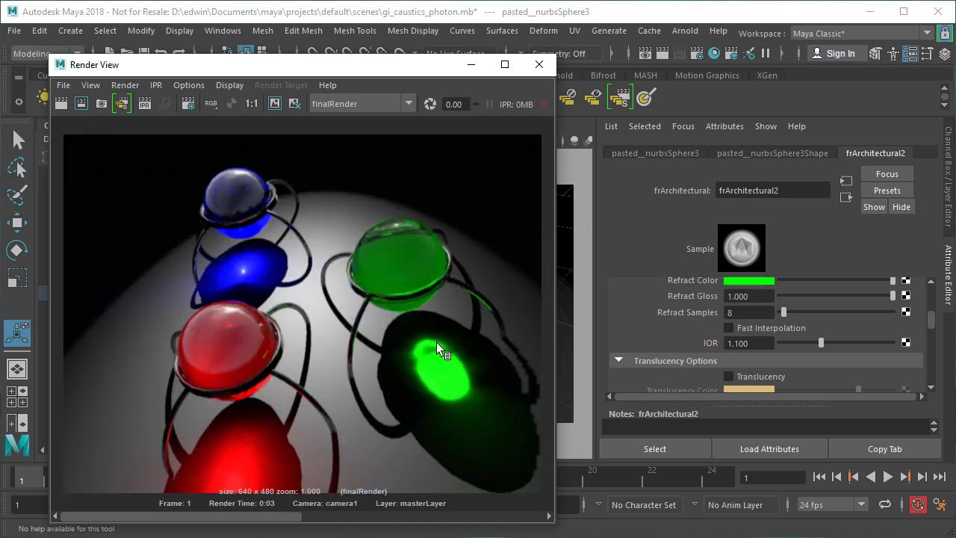
Set the green glass material's IOR to 1.5 and start a new render of the scene.
{"action": "left_click", "coordinate": [761, 342]}
{"action": "type", "text": "1.5"}
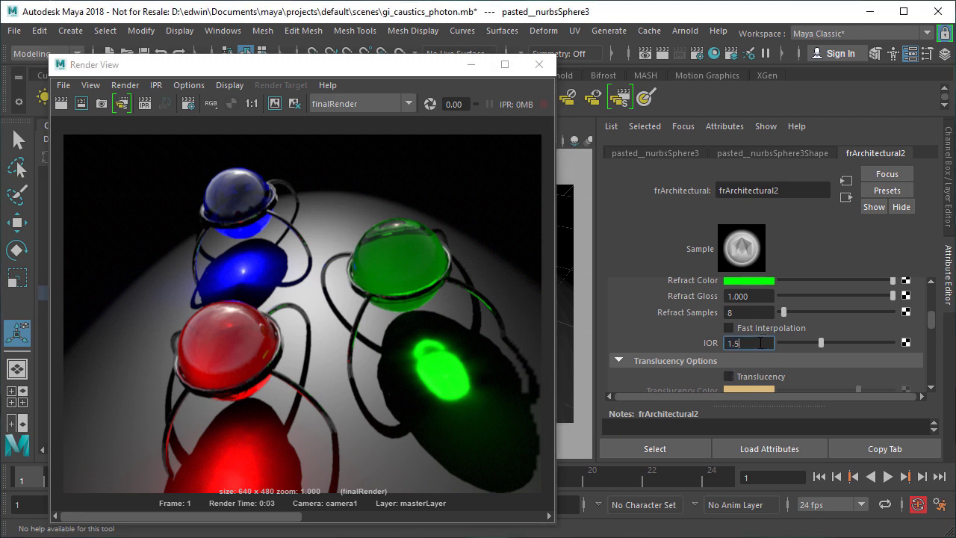
{"action": "key", "text": "Return"}
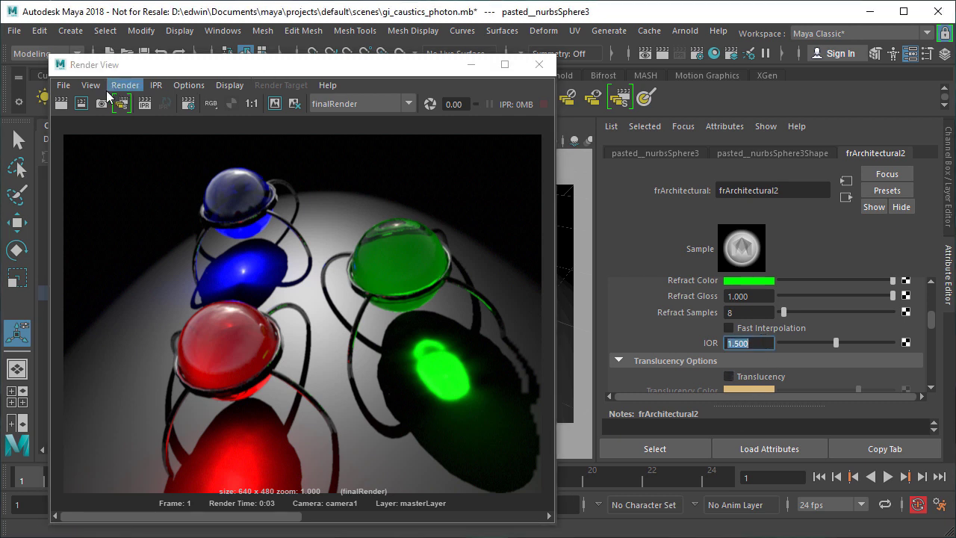
{"action": "left_click", "coordinate": [62, 104]}
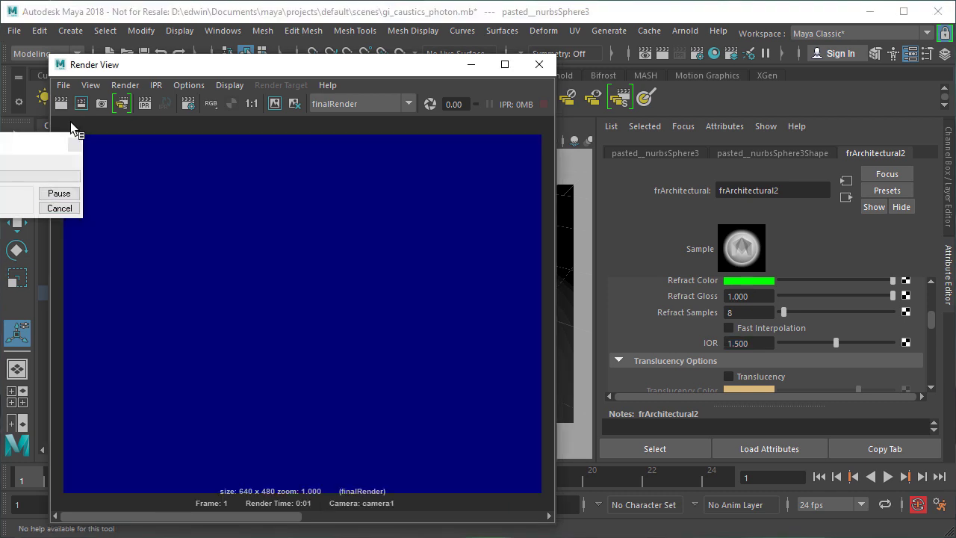